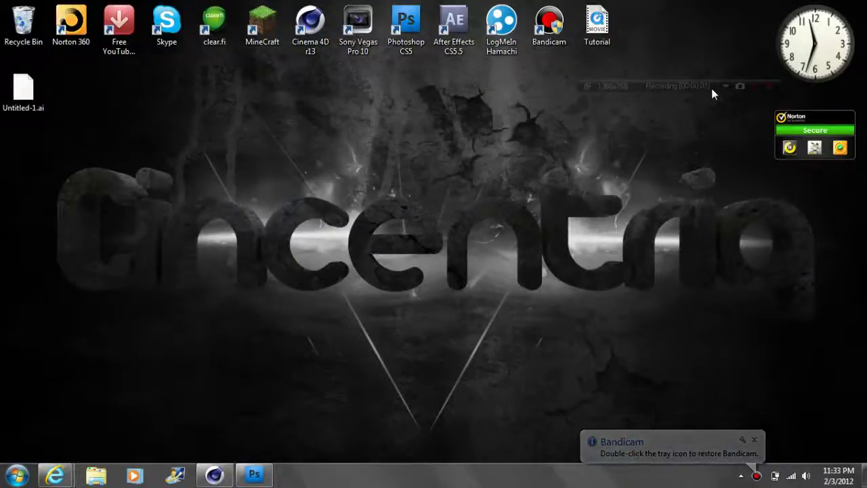
# Launch Cinema 4D with the extruded logo project and rewind the timeline to frame 0
pyautogui.doubleClick(311, 34)
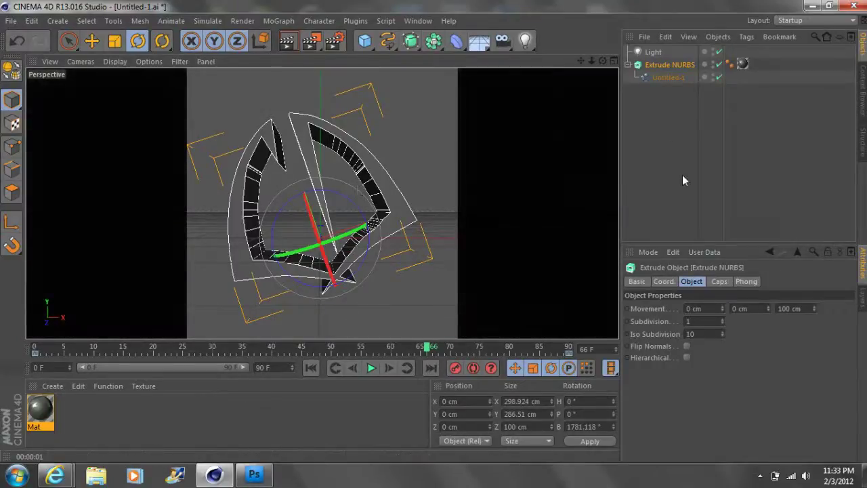
pyautogui.click(670, 109)
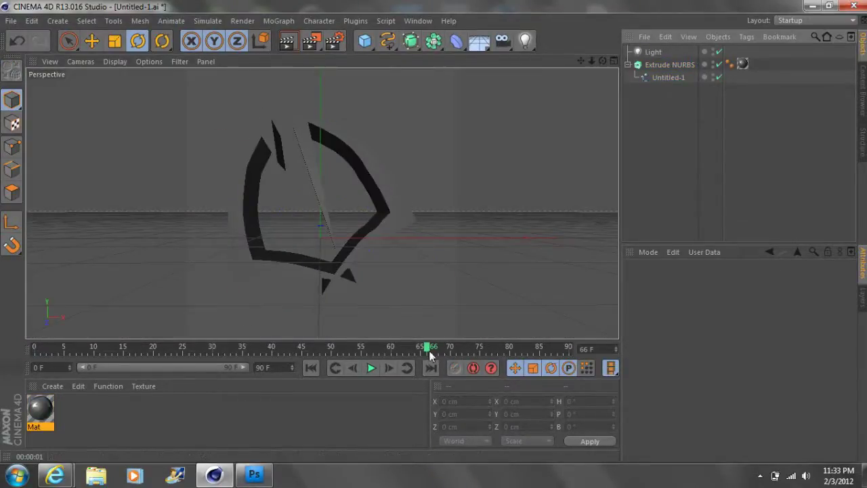
pyautogui.moveTo(428, 349); pyautogui.dragTo(46, 319)
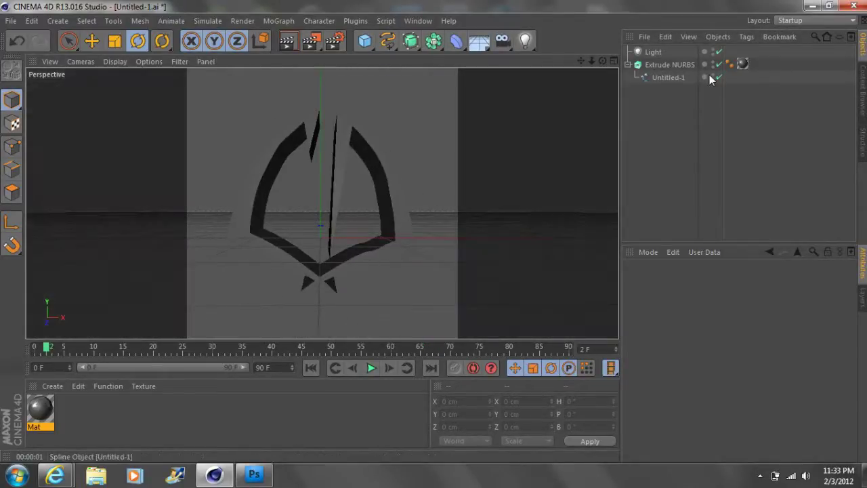
# Create a new empty project and open Untitled-1.ai again, confirming the already-open prompt
pyautogui.click(11, 20)
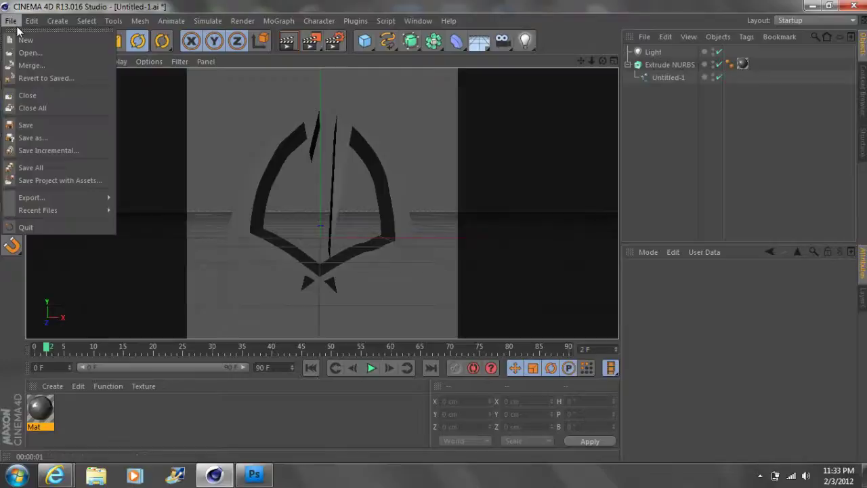
pyautogui.click(26, 40)
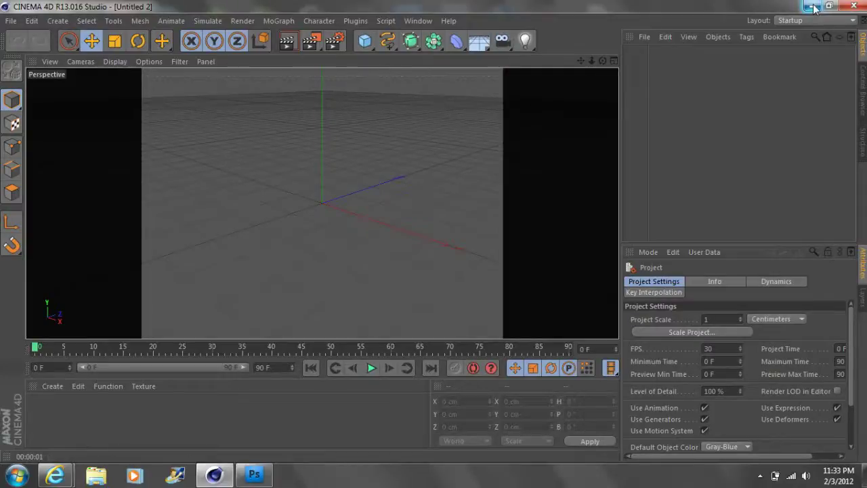
pyautogui.click(11, 22)
pyautogui.click(31, 54)
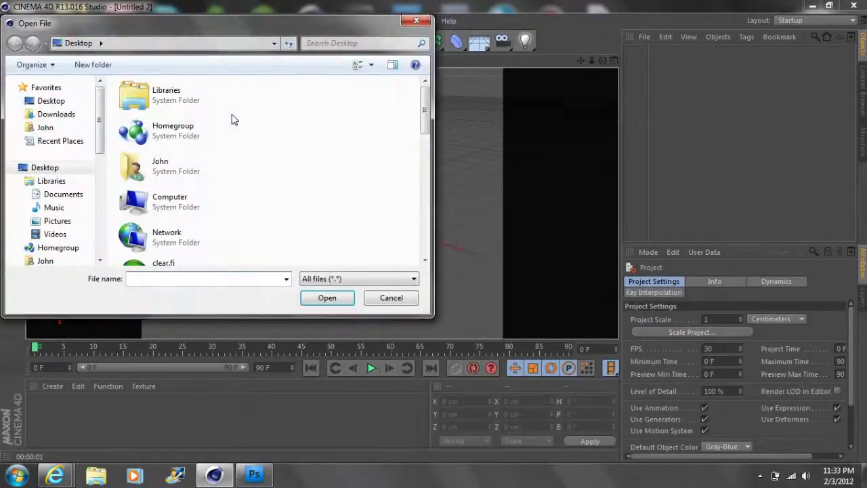
pyautogui.moveTo(425, 109); pyautogui.dragTo(437, 253)
pyautogui.doubleClick(225, 247)
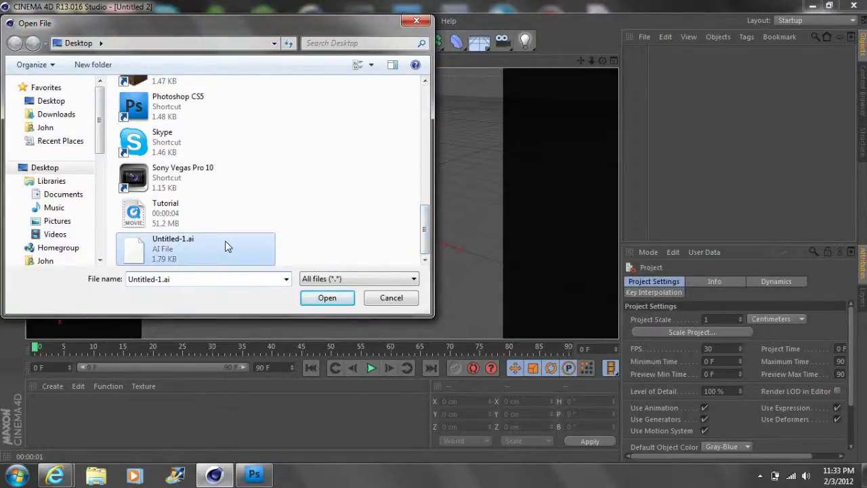
pyautogui.click(414, 282)
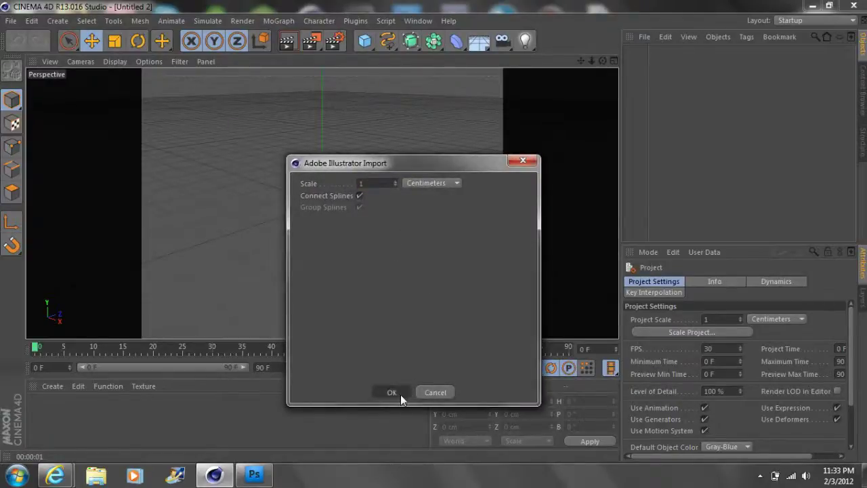
# Import Untitled-1.ai with default settings and move the logo spline left and down onto the origin
pyautogui.click(400, 393)
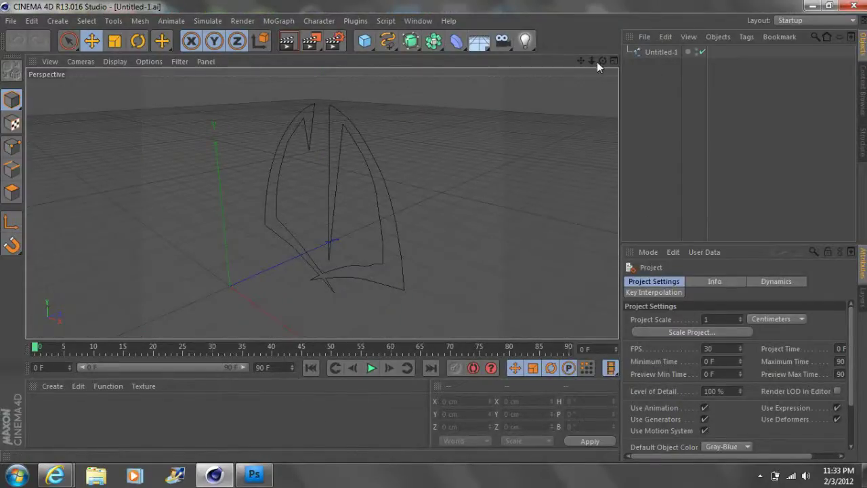
pyautogui.moveTo(602, 61)
pyautogui.mouseDown()
pyautogui.moveTo(528, 80)
pyautogui.moveTo(577, 54)
pyautogui.moveTo(599, 60)
pyautogui.moveTo(591, 63)
pyautogui.mouseUp()
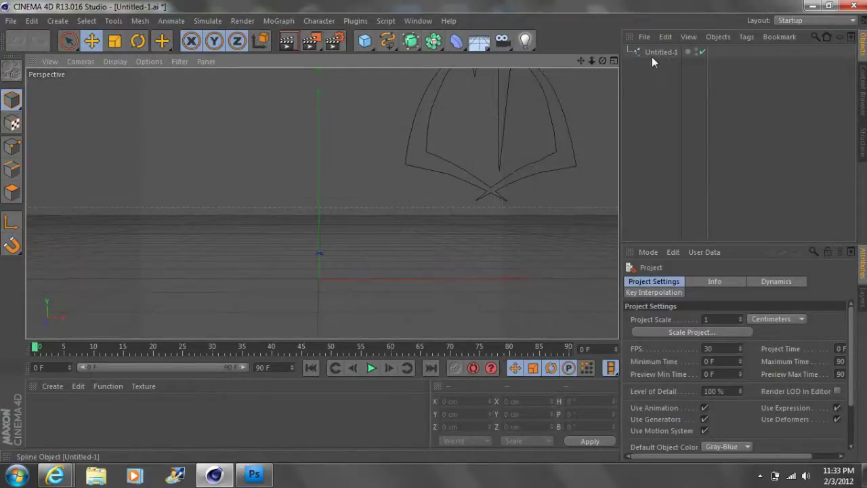
pyautogui.click(652, 54)
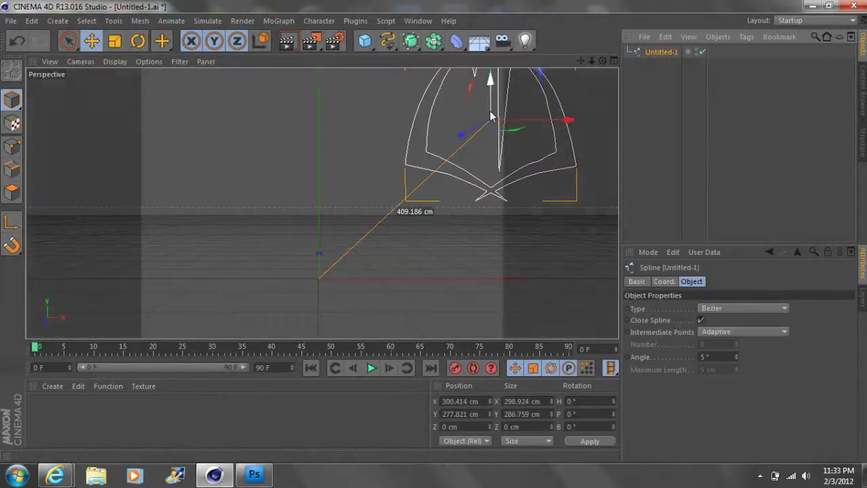
pyautogui.moveTo(515, 118); pyautogui.dragTo(349, 131)
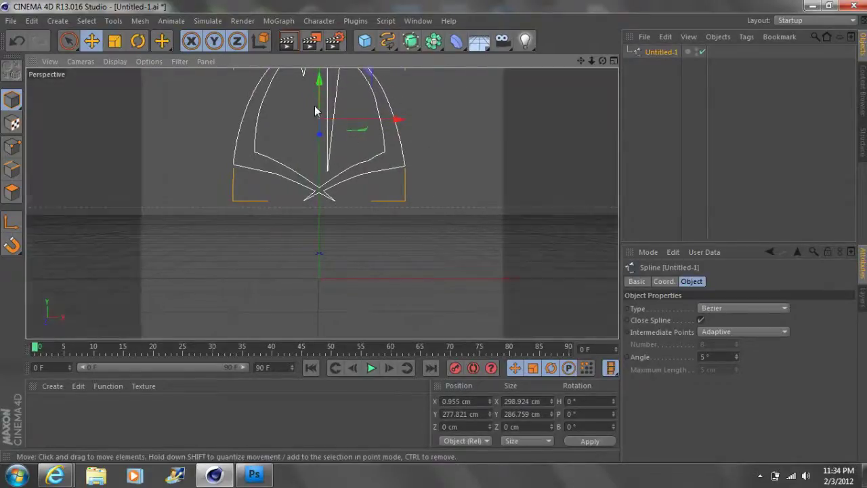
pyautogui.moveTo(318, 102); pyautogui.dragTo(326, 217)
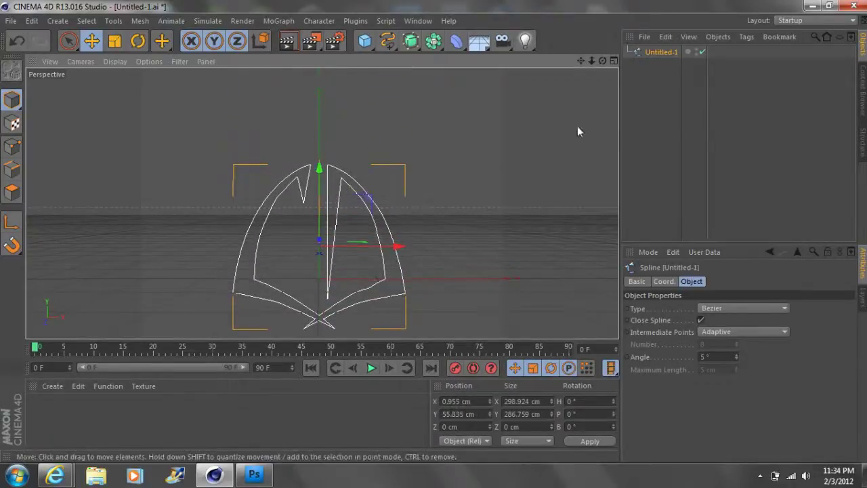
pyautogui.click(633, 130)
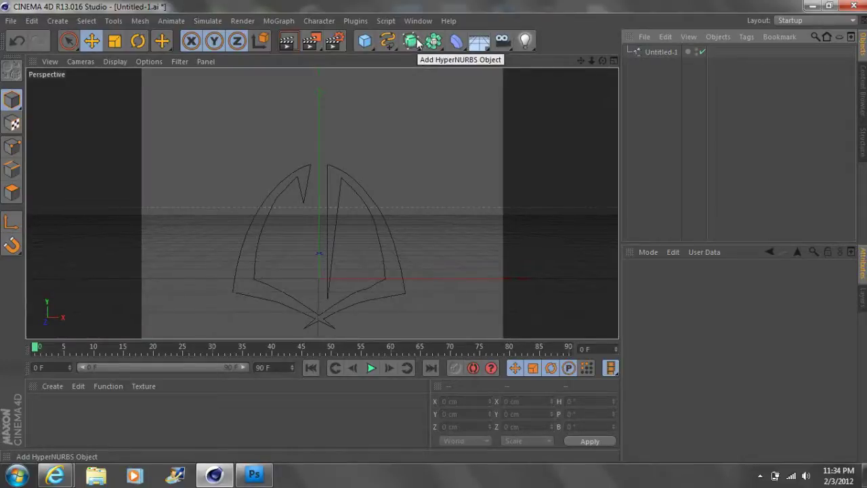
# Add an Extrude NURBS and nest the Untitled-1 logo spline under it
pyautogui.moveTo(411, 41); pyautogui.dragTo(529, 55)
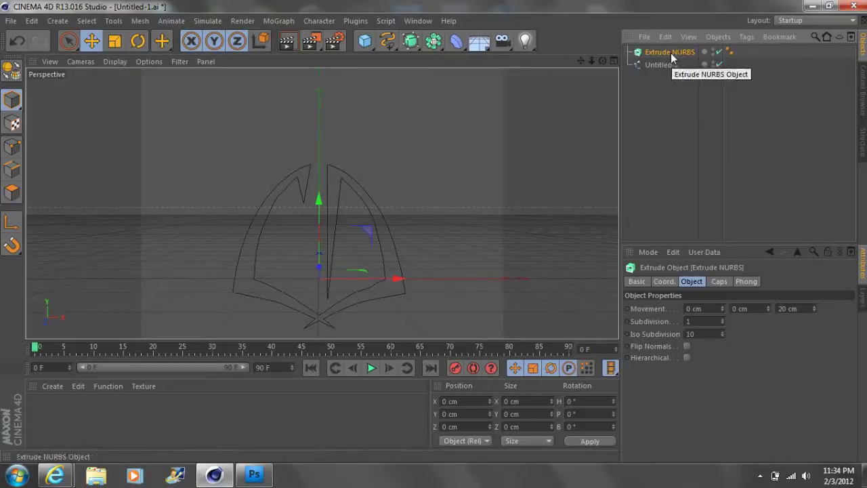
pyautogui.moveTo(671, 65); pyautogui.dragTo(669, 52)
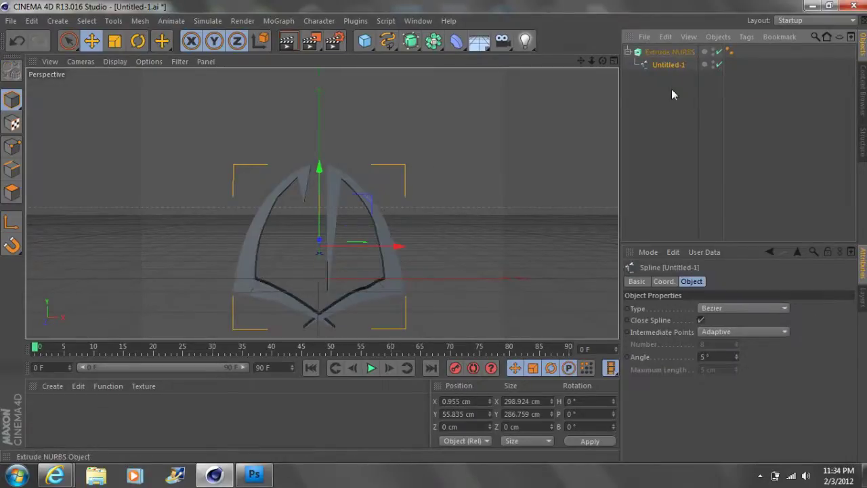
pyautogui.click(664, 122)
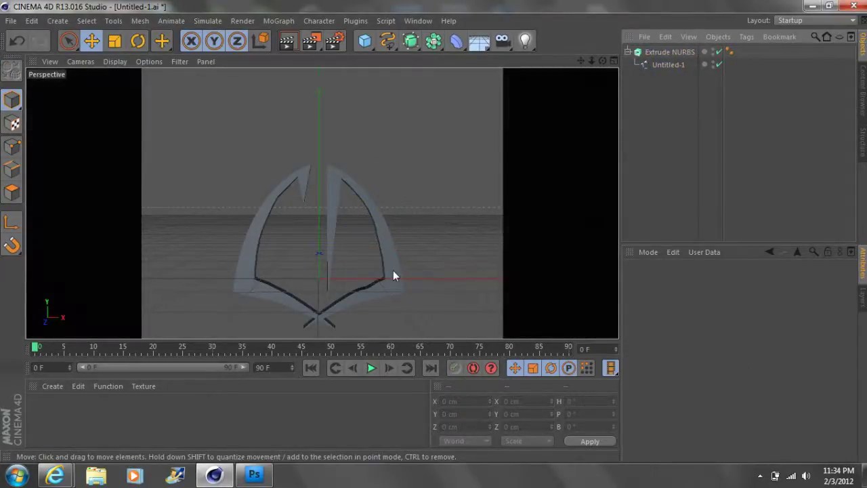
pyautogui.click(675, 49)
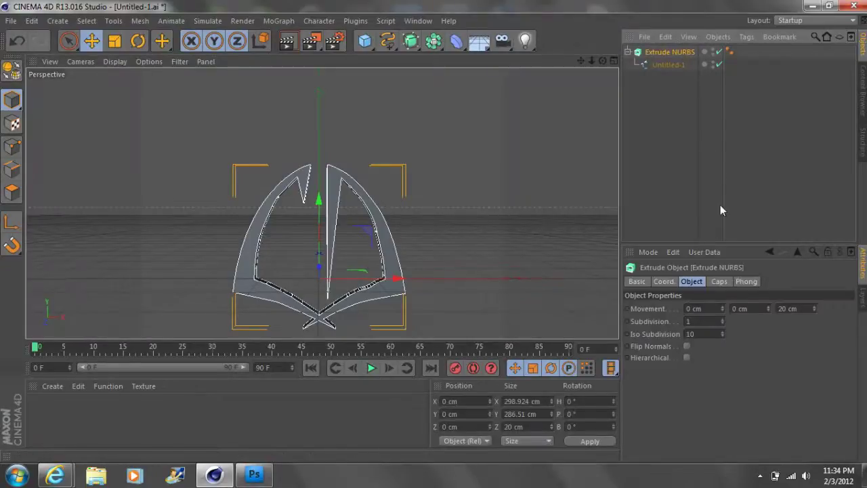
# Set the Extrude NURBS movement depth to 100 cm and inspect the solid logo
pyautogui.doubleClick(781, 309)
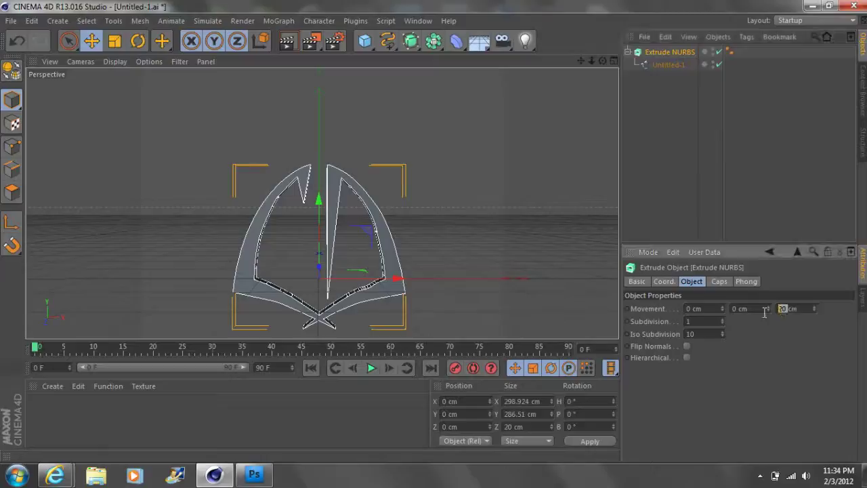
pyautogui.write('10')
pyautogui.press('Return')
pyautogui.click(784, 176)
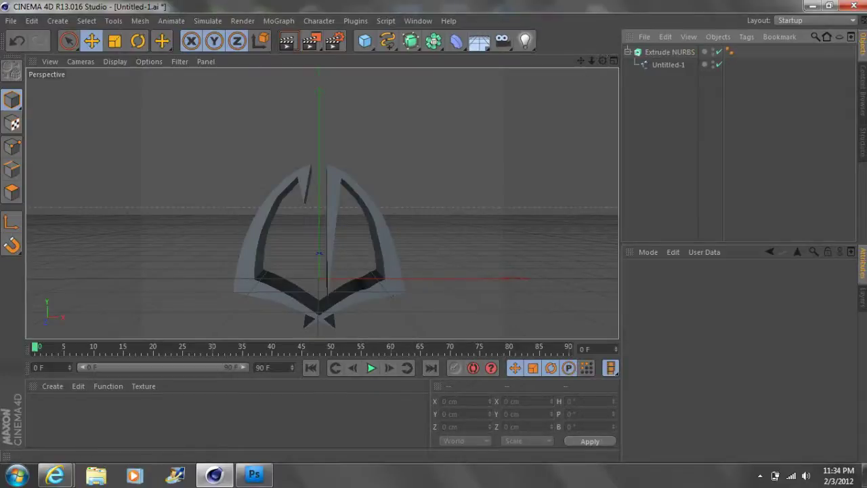
pyautogui.moveTo(580, 61); pyautogui.dragTo(584, 39)
pyautogui.keyDown('alt'); pyautogui.moveTo(321, 204); pyautogui.dragTo(580, 62); pyautogui.keyUp('alt')
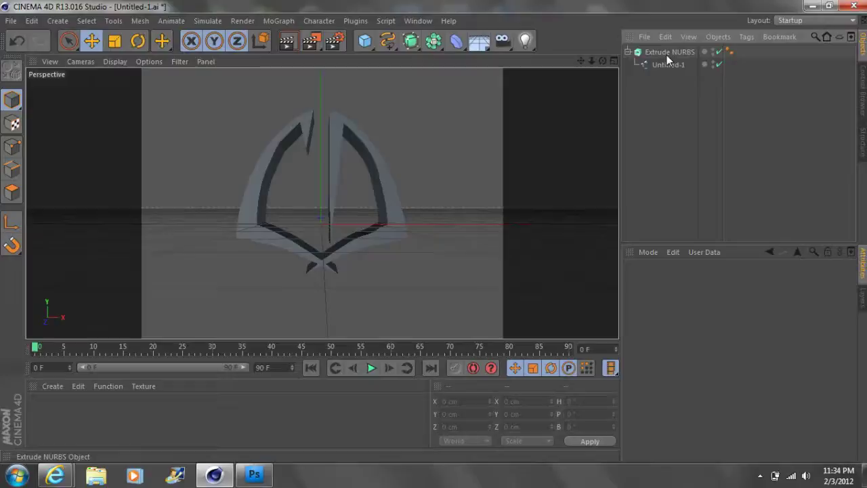
# Select the Extrude NURBS and switch on automatic keyframing
pyautogui.click(667, 53)
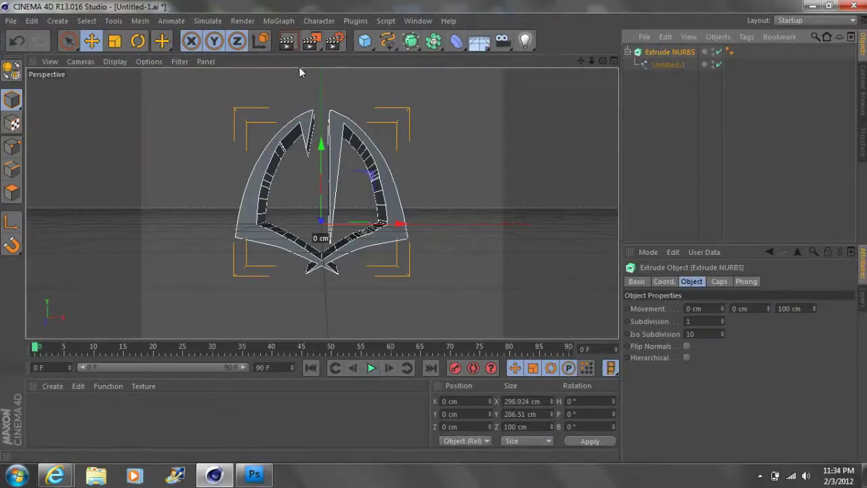
pyautogui.click(474, 367)
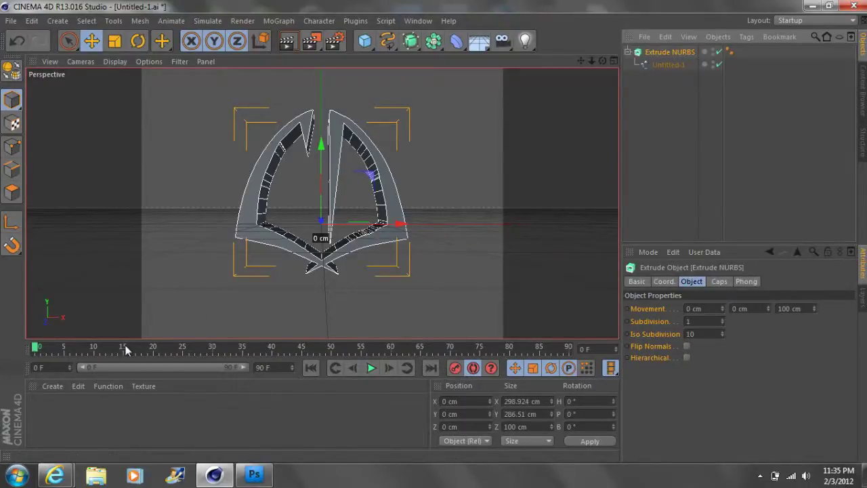
# Record the logo's frame-0 key and change the animation end frame from 90 to 60
pyautogui.click(454, 368)
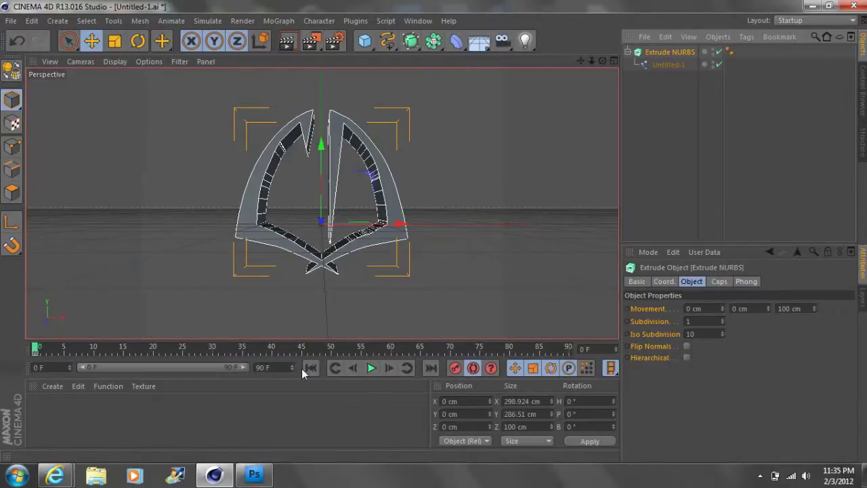
pyautogui.moveTo(37, 348); pyautogui.dragTo(398, 351)
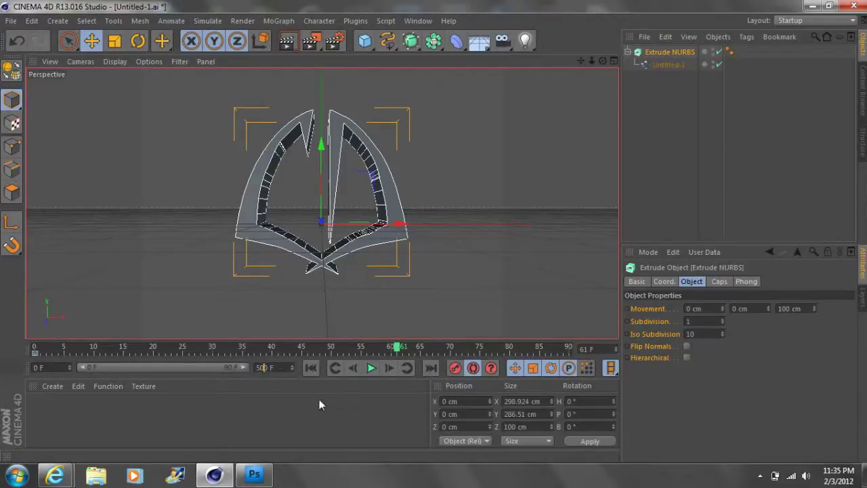
pyautogui.press('BackSpace')
pyautogui.press('BackSpace')
pyautogui.write('60')
pyautogui.press('Return')
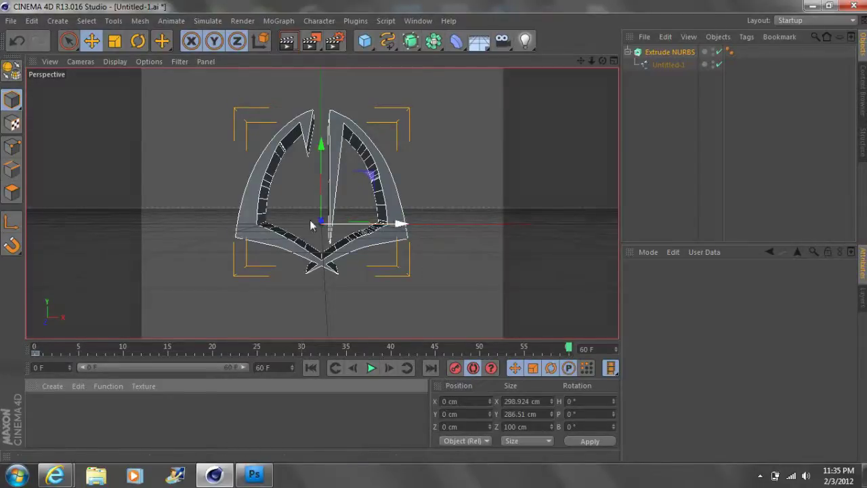
# Delete the old frame-60 key and give the logo a 1080° B rotation at frame 60
pyautogui.click(139, 40)
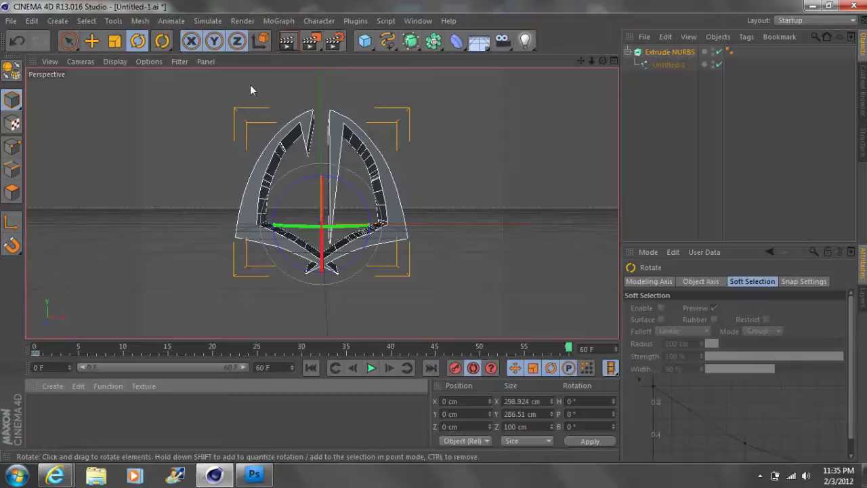
pyautogui.moveTo(361, 195); pyautogui.dragTo(394, 185)
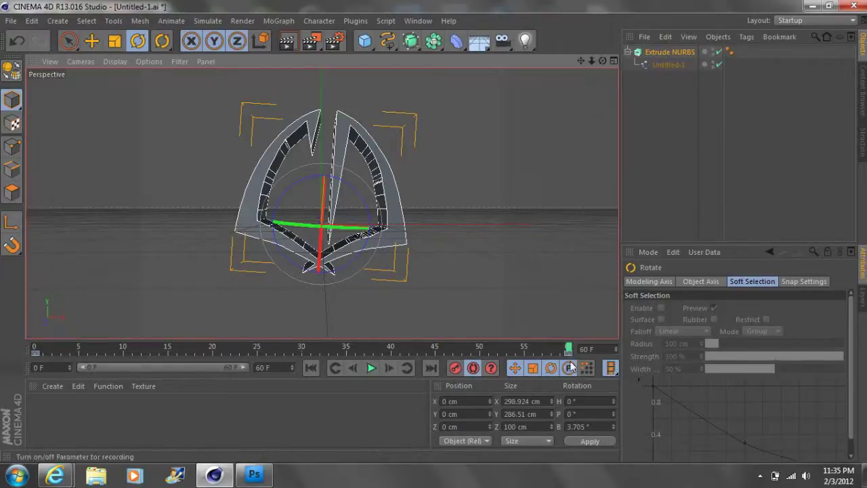
pyautogui.moveTo(568, 351); pyautogui.dragTo(551, 350)
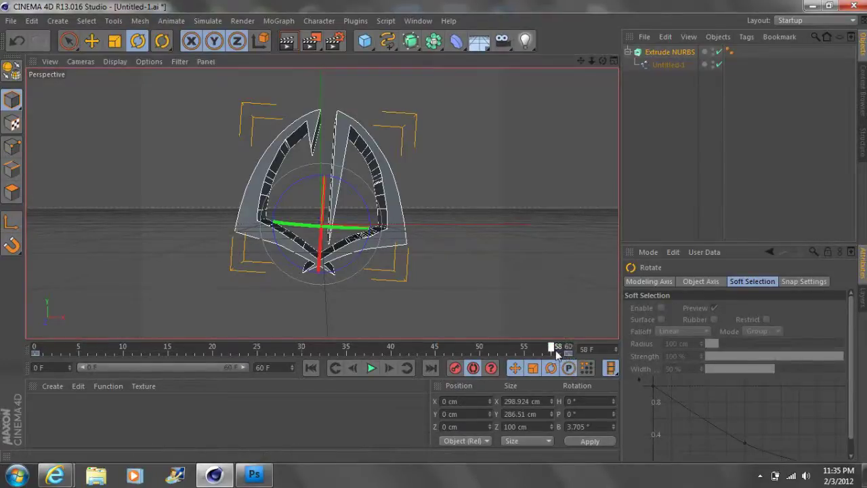
pyautogui.click(571, 353)
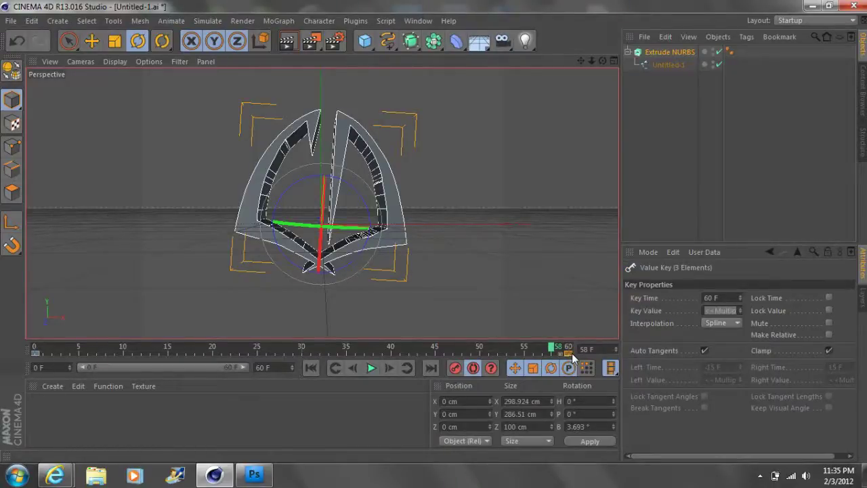
pyautogui.press('Delete')
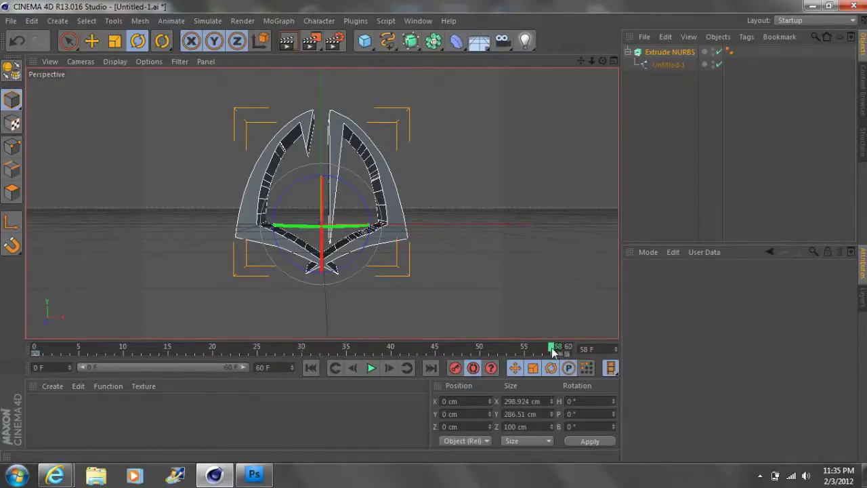
pyautogui.moveTo(555, 349); pyautogui.dragTo(571, 353)
pyautogui.press('Return')
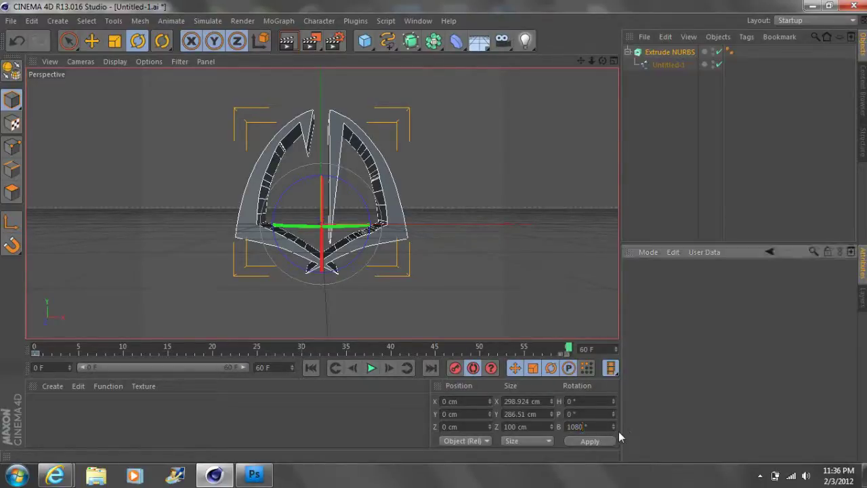
# Apply the 1080° rotation, preview the spin twice, and turn automatic keyframing off
pyautogui.click(581, 441)
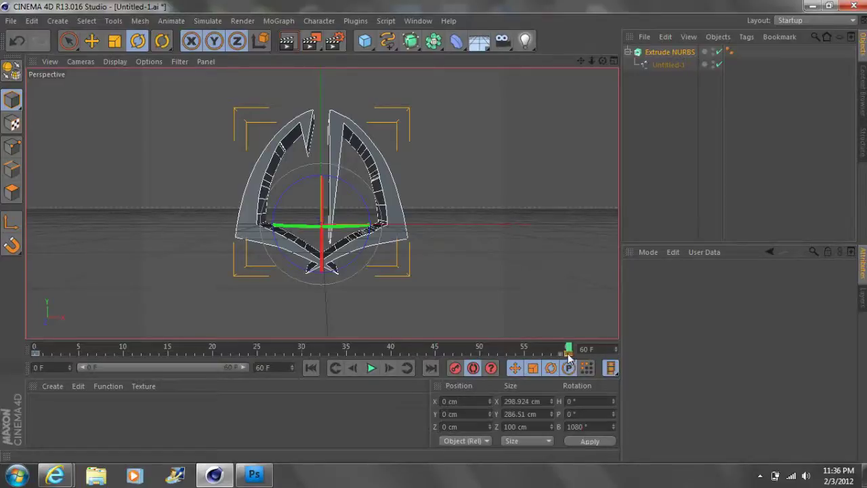
pyautogui.click(372, 368)
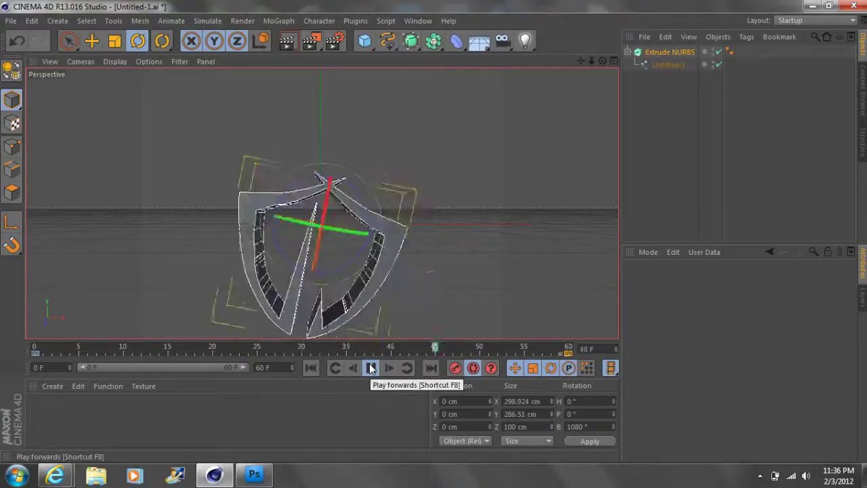
pyautogui.click(371, 368)
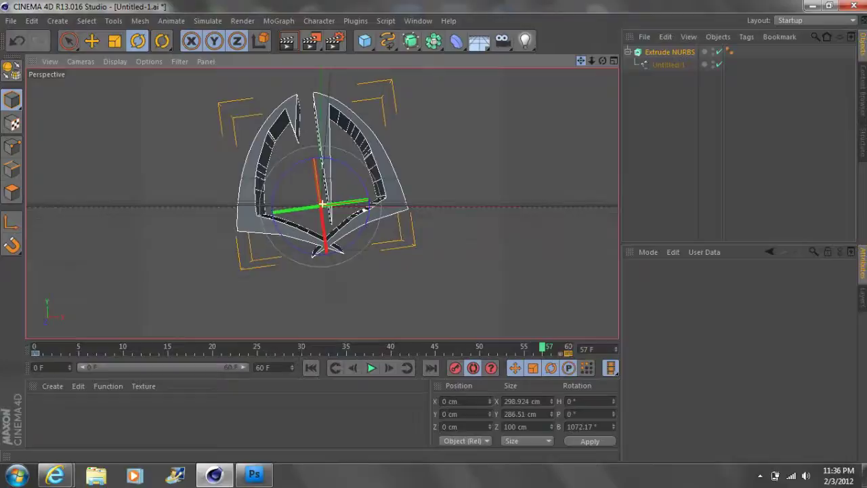
pyautogui.moveTo(582, 61); pyautogui.dragTo(582, 61)
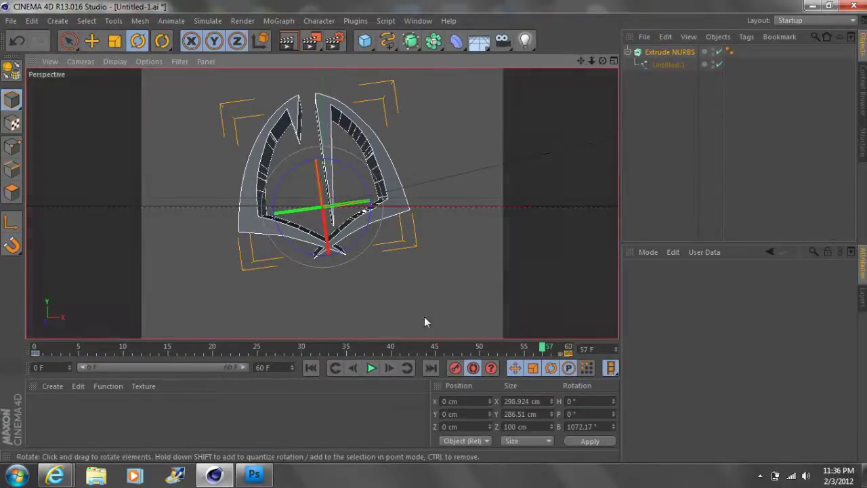
pyautogui.click(372, 368)
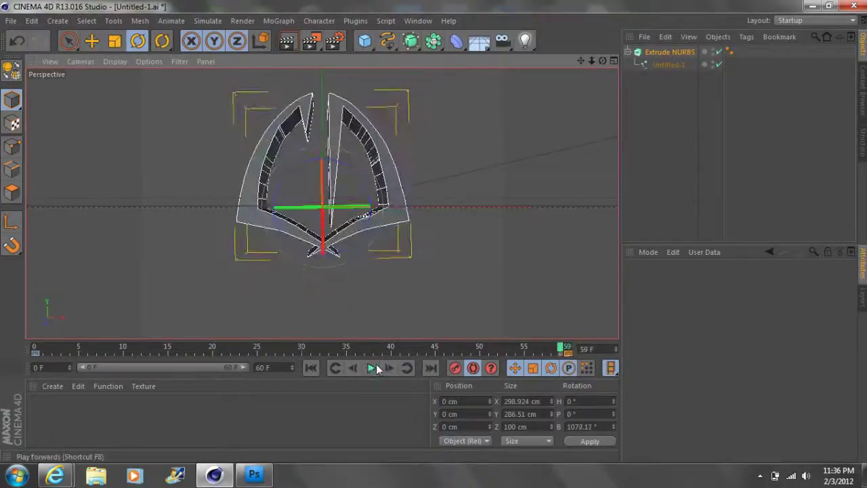
pyautogui.click(474, 368)
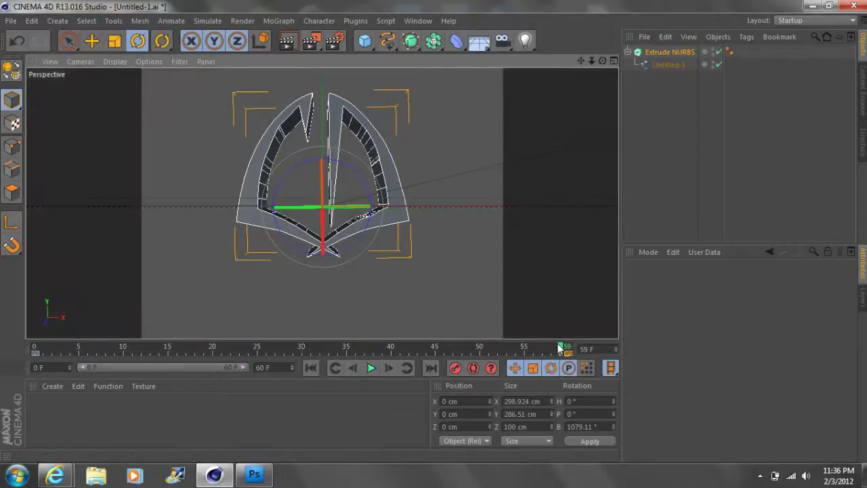
# Rewind to frame 0, undo a test move, frame the whole shield, and deselect the logo
pyautogui.moveTo(560, 348); pyautogui.dragTo(21, 294)
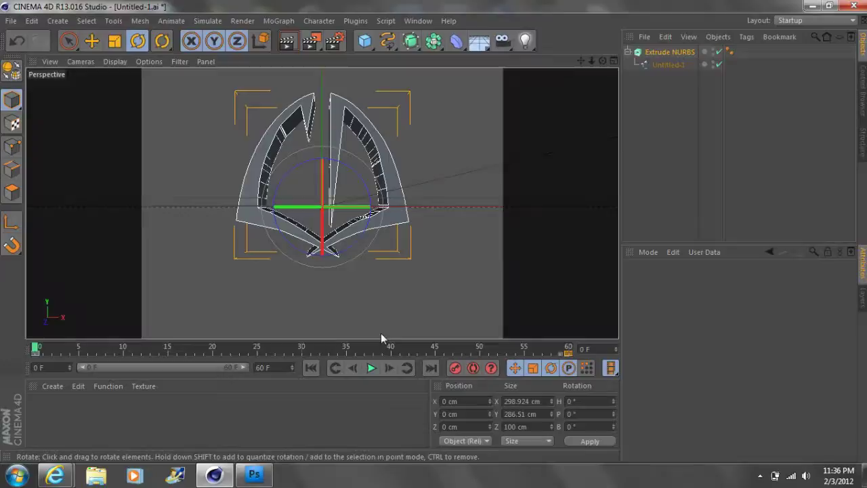
pyautogui.click(91, 42)
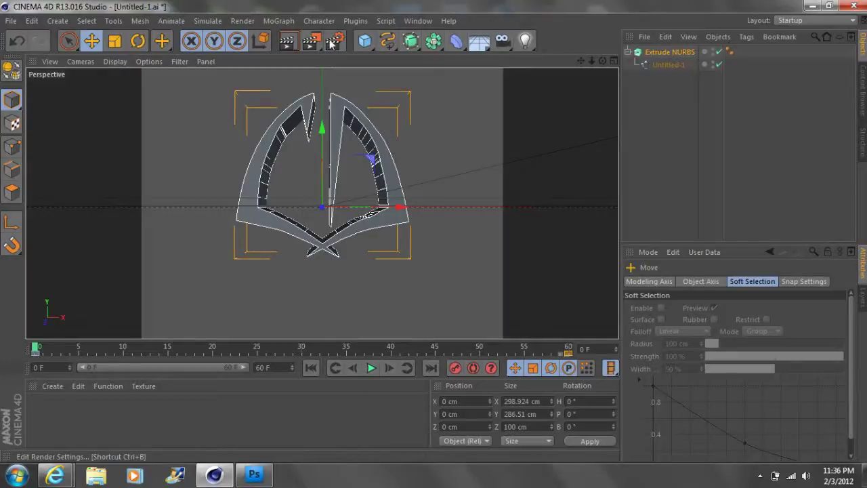
pyautogui.moveTo(327, 77)
pyautogui.mouseDown()
pyautogui.moveTo(315, 212)
pyautogui.moveTo(325, 79)
pyautogui.mouseUp()
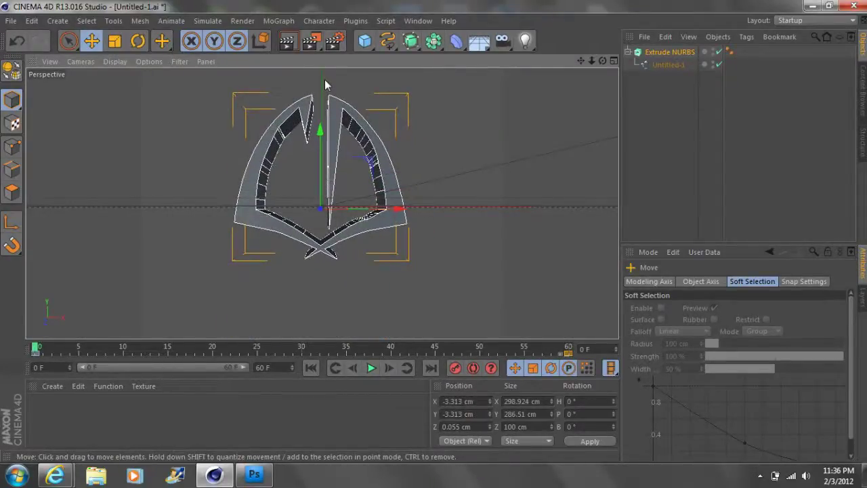
pyautogui.hotkey('ctrl', 'z')
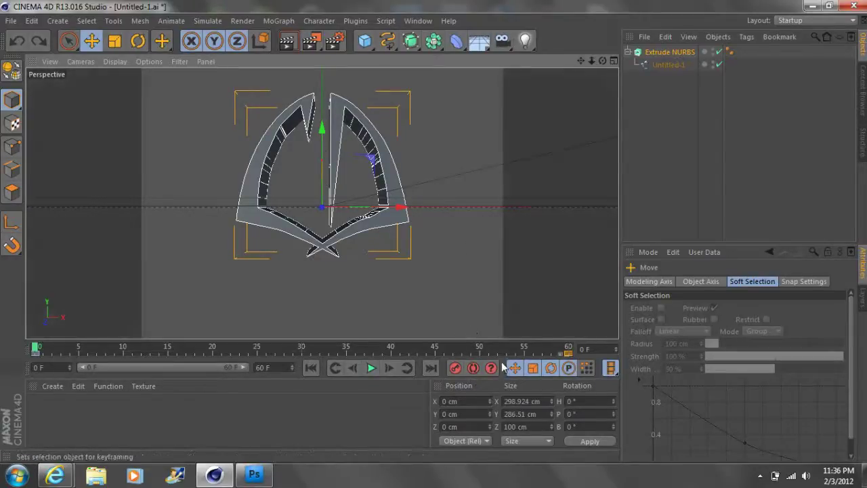
pyautogui.scroll(2, 426, 291)
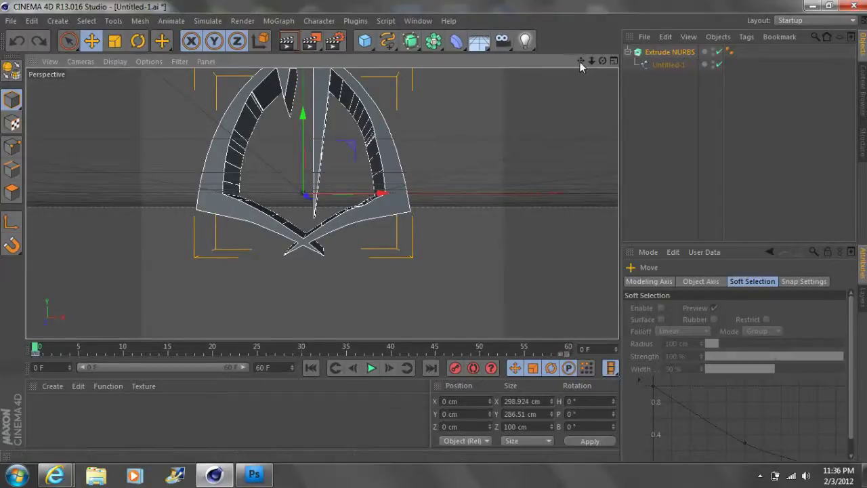
pyautogui.moveTo(581, 61)
pyautogui.mouseDown()
pyautogui.moveTo(603, 121)
pyautogui.moveTo(573, 79)
pyautogui.moveTo(590, 60)
pyautogui.moveTo(579, 61)
pyautogui.moveTo(580, 52)
pyautogui.mouseUp()
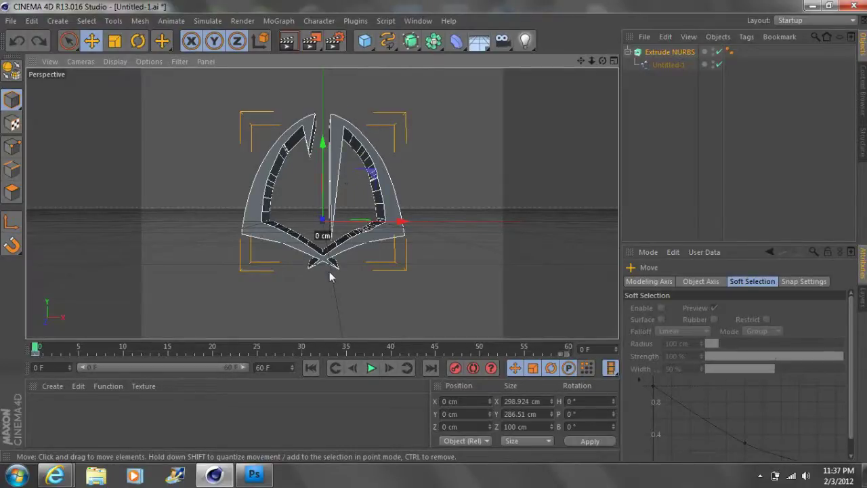
pyautogui.click(671, 149)
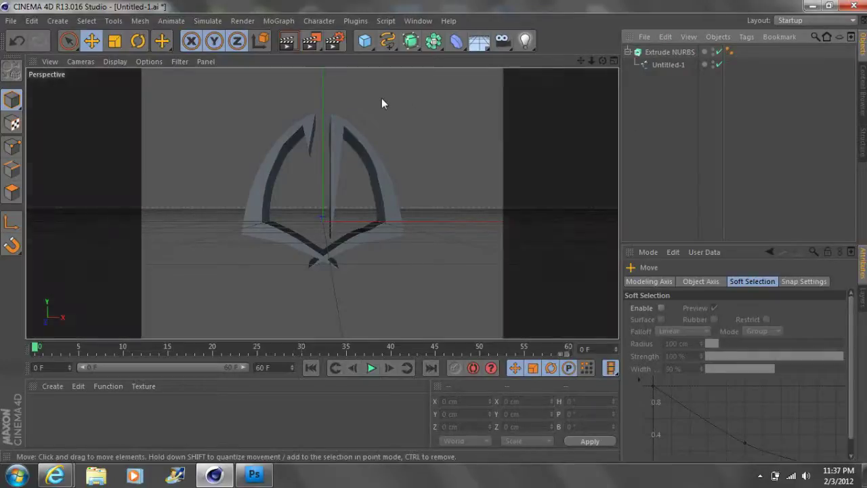
# Set the render output to 800×800 pixels at 720 DPI, then view the Save page
pyautogui.click(335, 41)
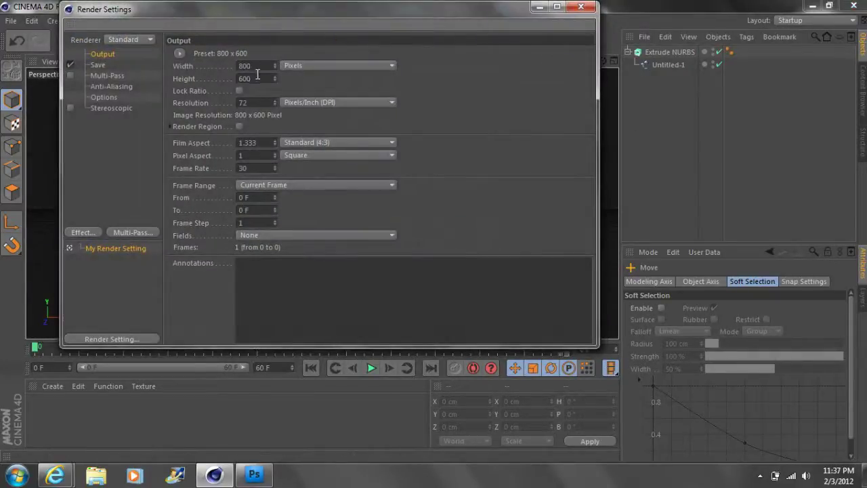
pyautogui.click(252, 78)
pyautogui.write('800')
pyautogui.press('Return')
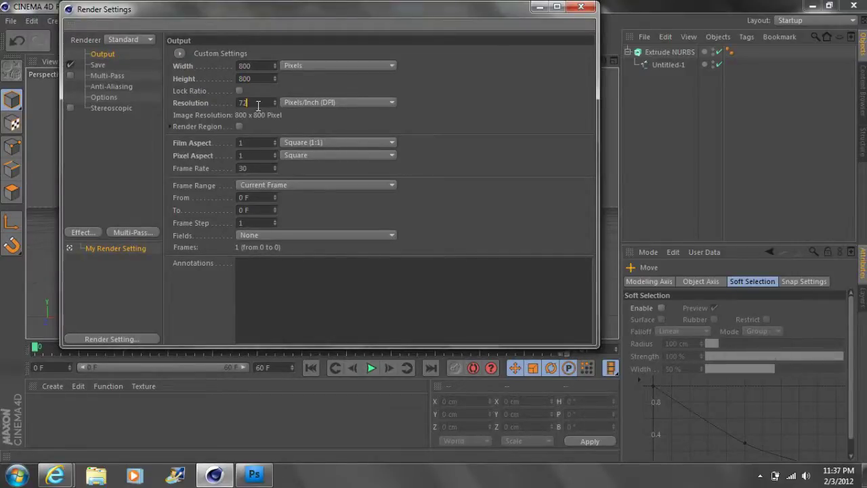
pyautogui.write('0')
pyautogui.click(326, 106)
pyautogui.click(439, 115)
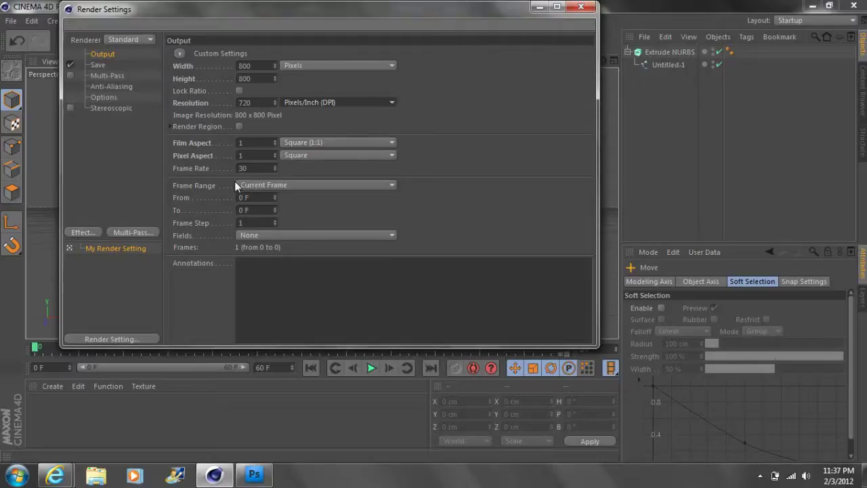
pyautogui.click(102, 64)
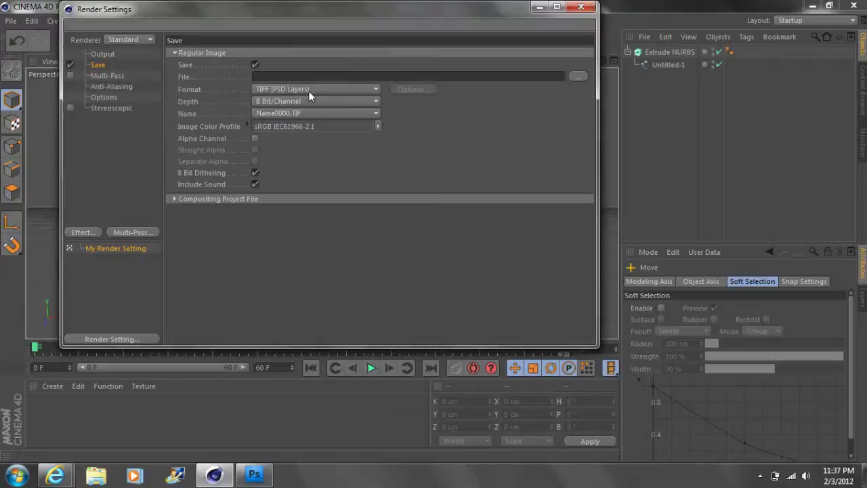
# Save the render as a QuickTime Movie to Logo Trial.mov, replacing the old file, with no post effect
pyautogui.click(309, 91)
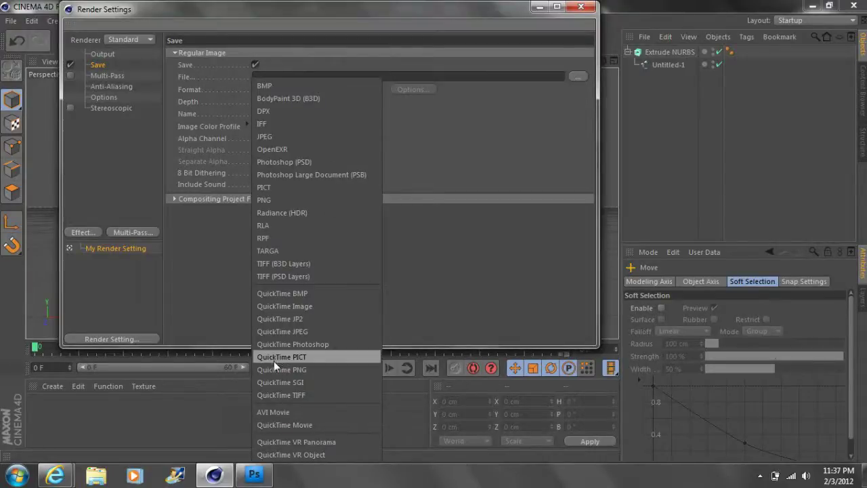
pyautogui.click(292, 425)
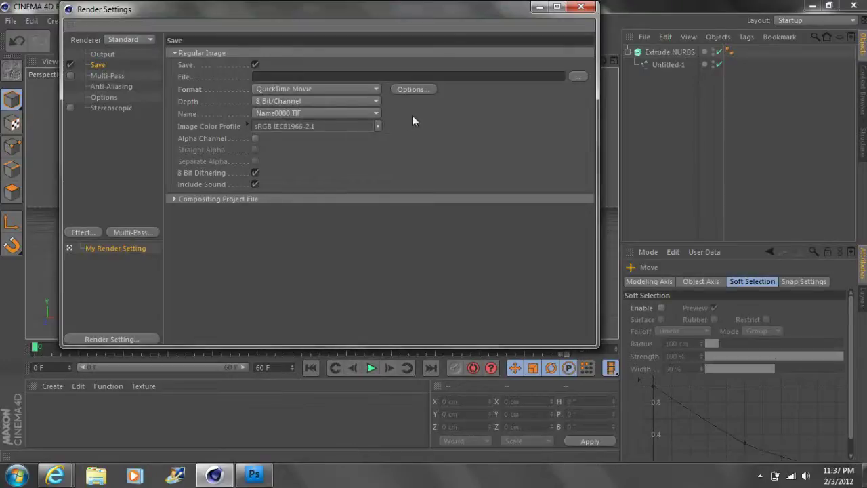
pyautogui.click(577, 76)
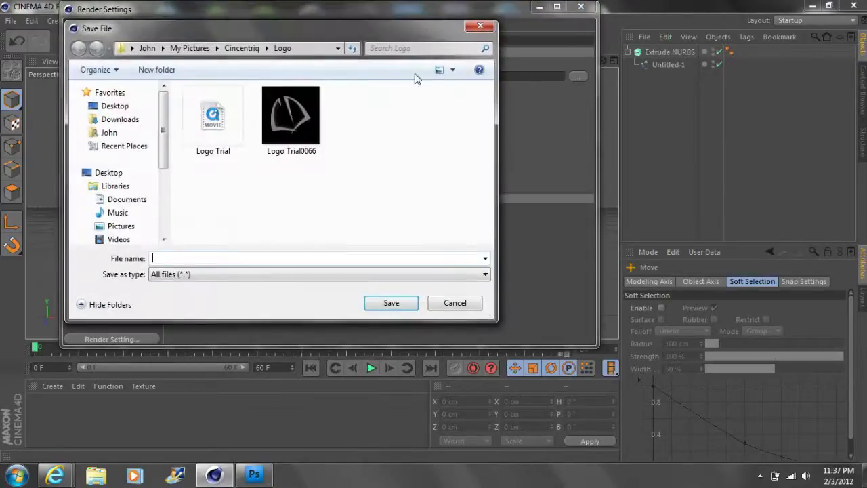
pyautogui.click(212, 121)
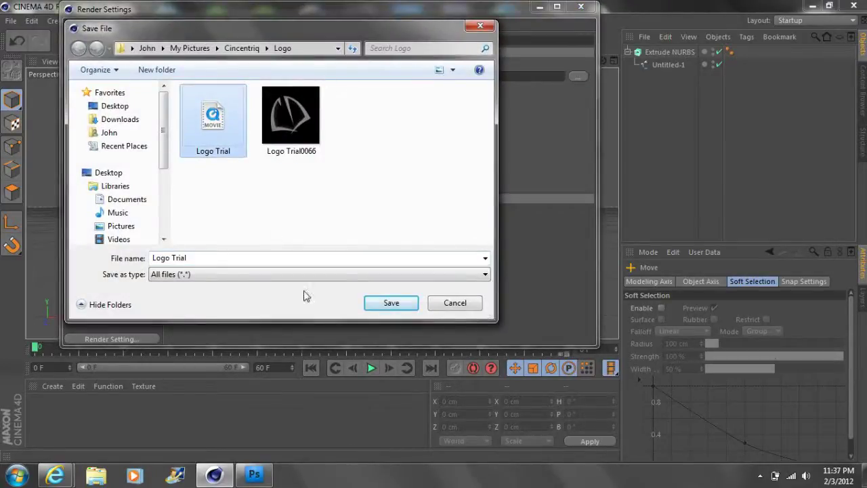
pyautogui.click(385, 303)
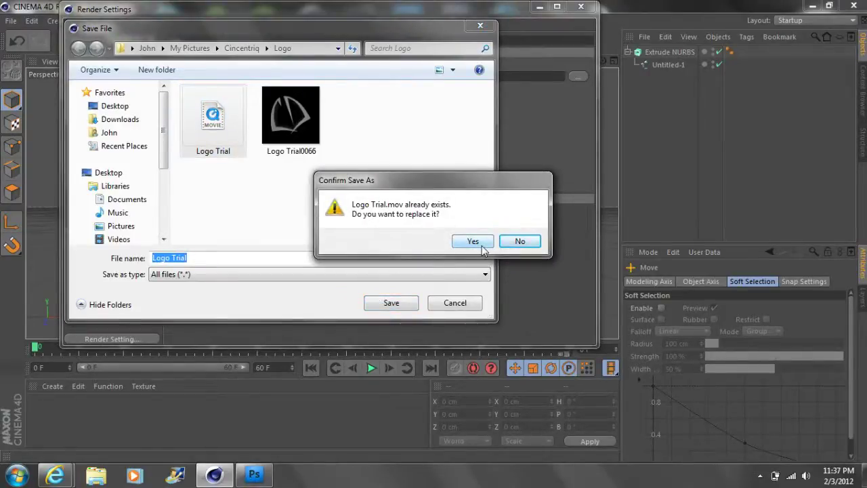
pyautogui.click(482, 248)
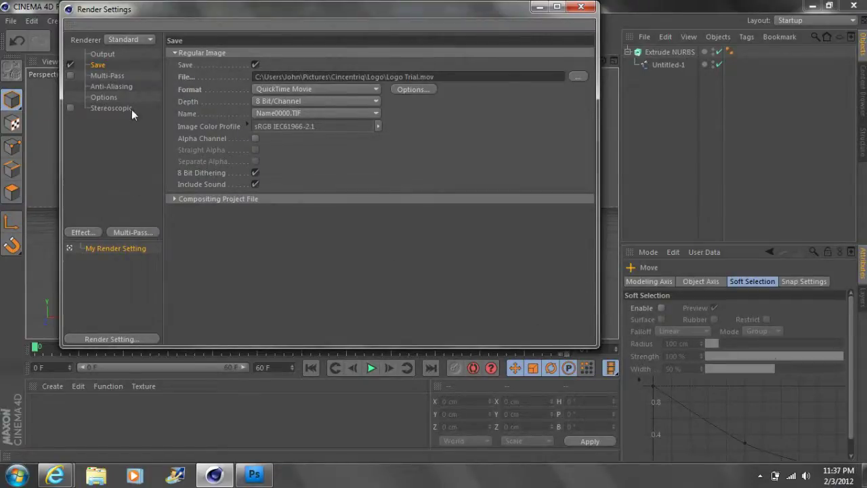
pyautogui.click(84, 233)
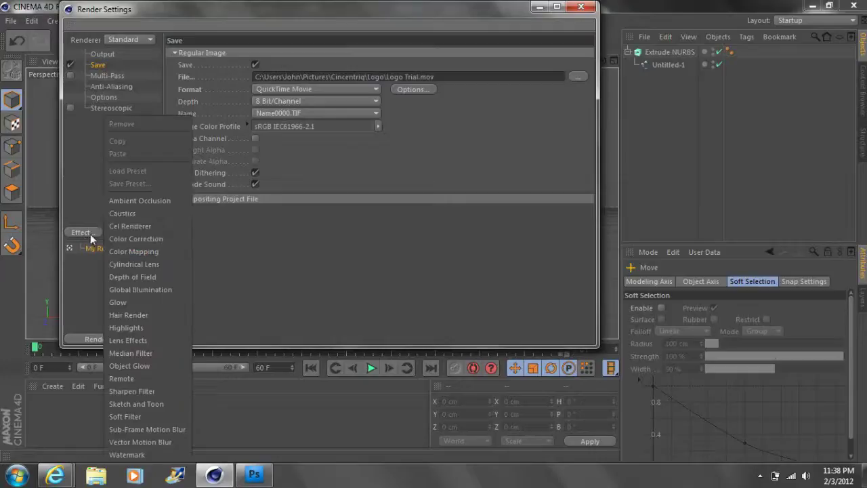
pyautogui.click(45, 185)
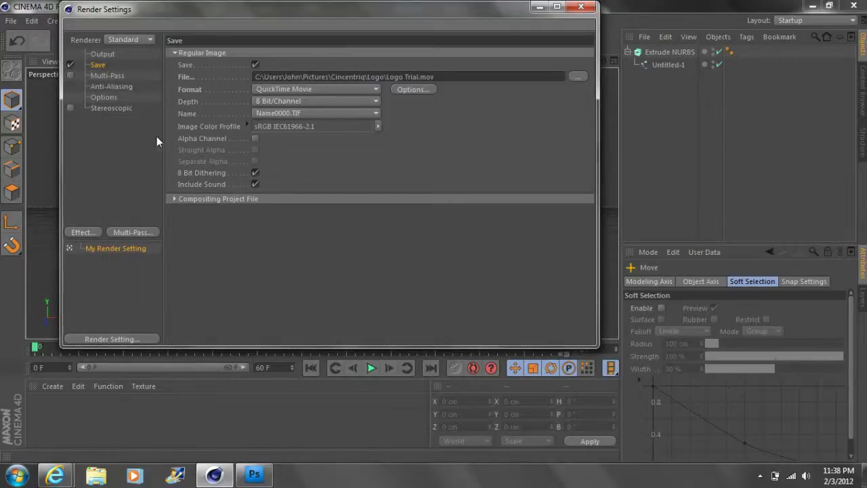
# Close the render settings, preview a render of the perspective view, and play the animation
pyautogui.click(581, 7)
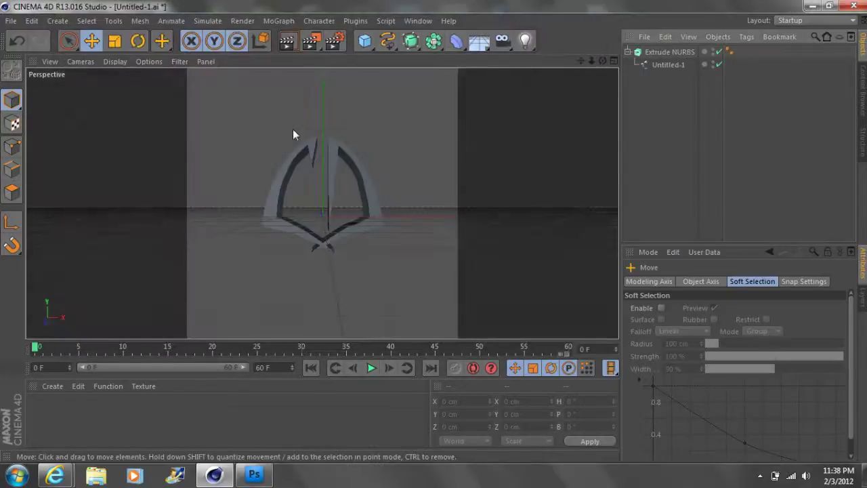
pyautogui.click(293, 41)
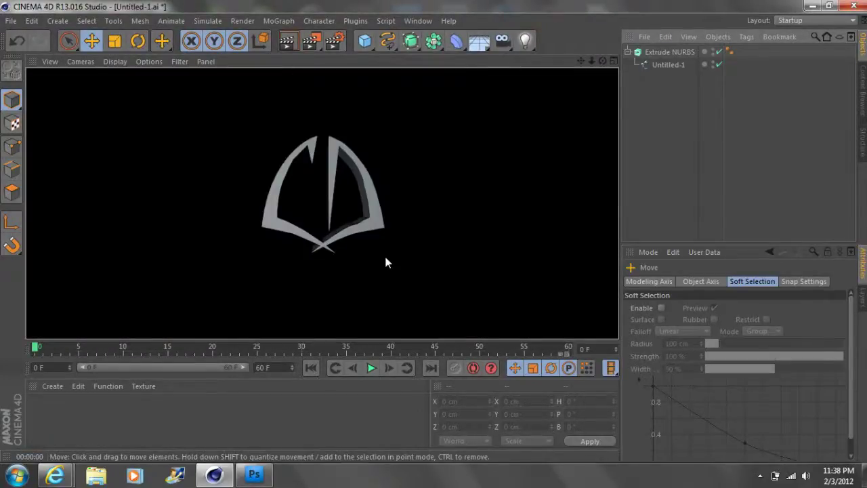
pyautogui.click(385, 253)
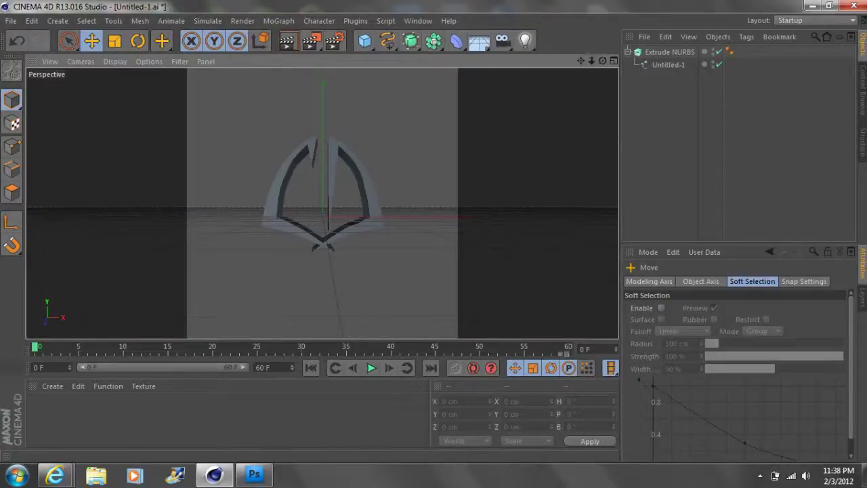
pyautogui.moveTo(599, 59)
pyautogui.mouseDown()
pyautogui.moveTo(599, 75)
pyautogui.moveTo(599, 59)
pyautogui.mouseUp()
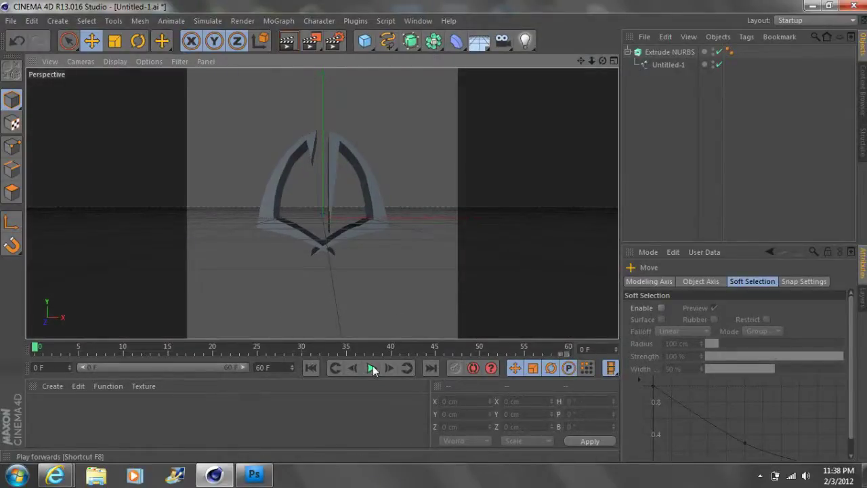
pyautogui.click(372, 368)
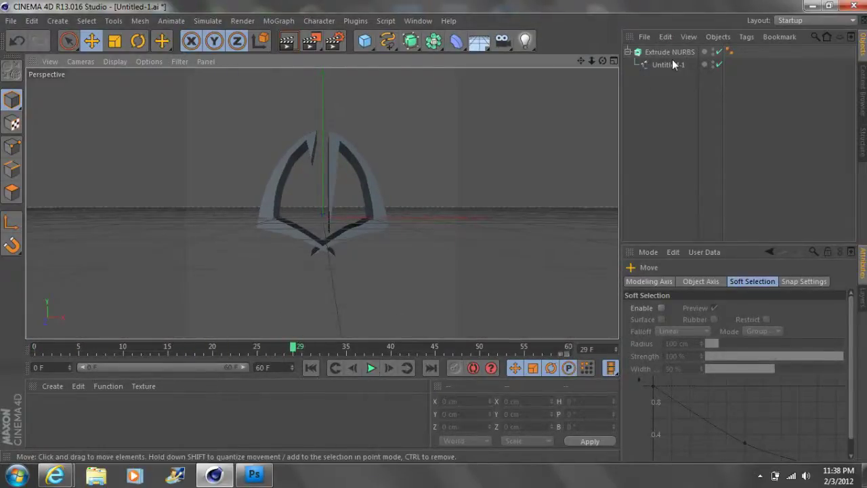
# Key the Extrude NURBS bank rotation to 1080° at frame 60 and play back the spin
pyautogui.click(675, 53)
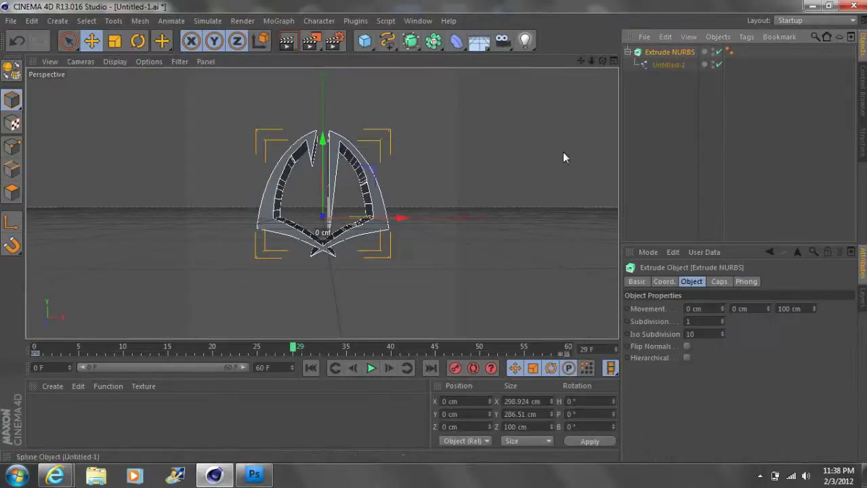
pyautogui.click(372, 368)
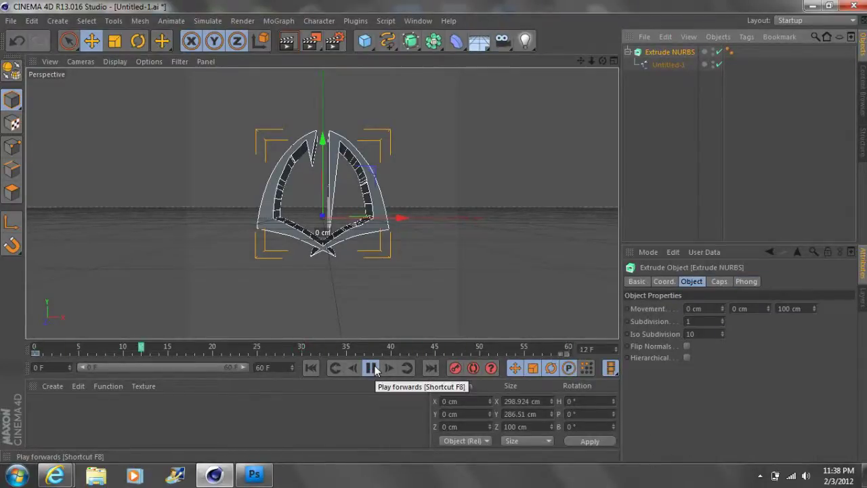
pyautogui.click(374, 368)
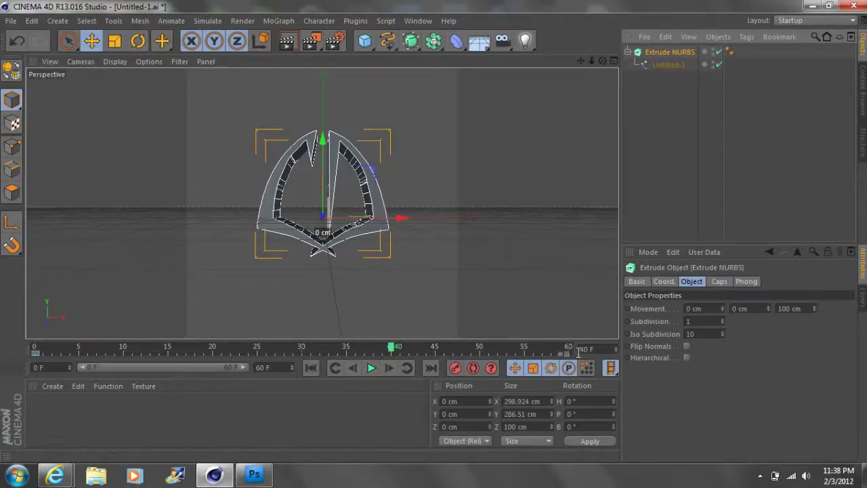
pyautogui.moveTo(400, 349); pyautogui.dragTo(604, 381)
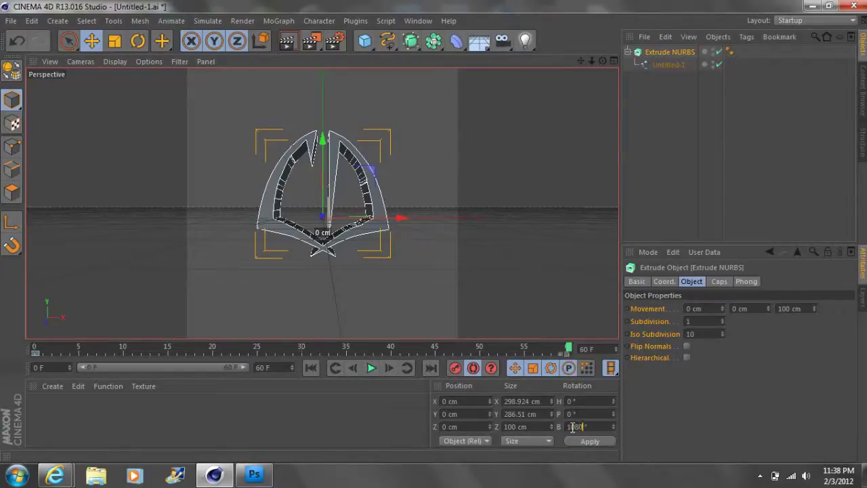
pyautogui.click(584, 441)
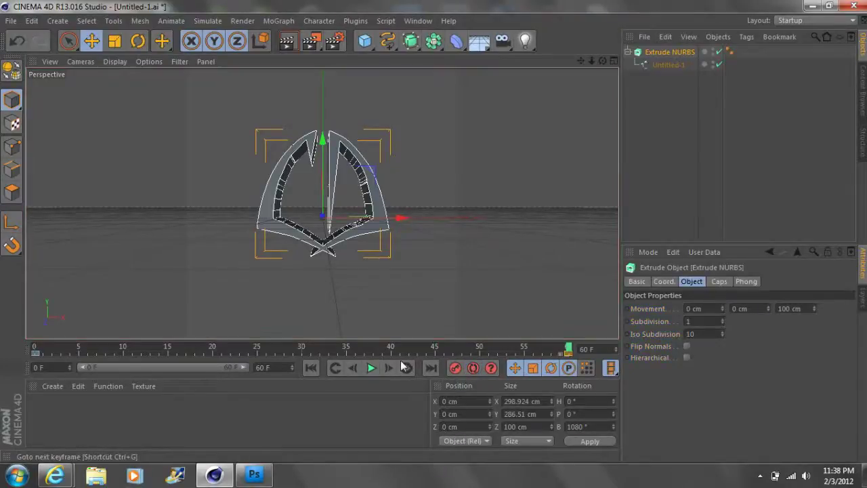
pyautogui.click(371, 372)
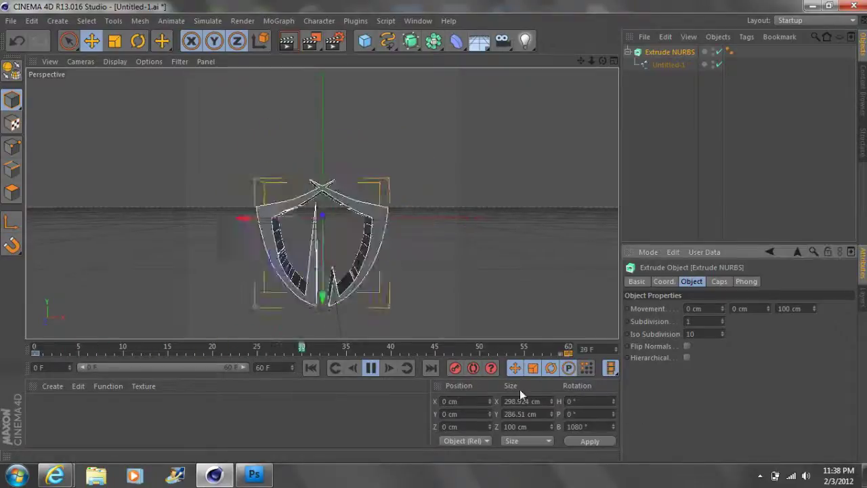
pyautogui.press('F8')
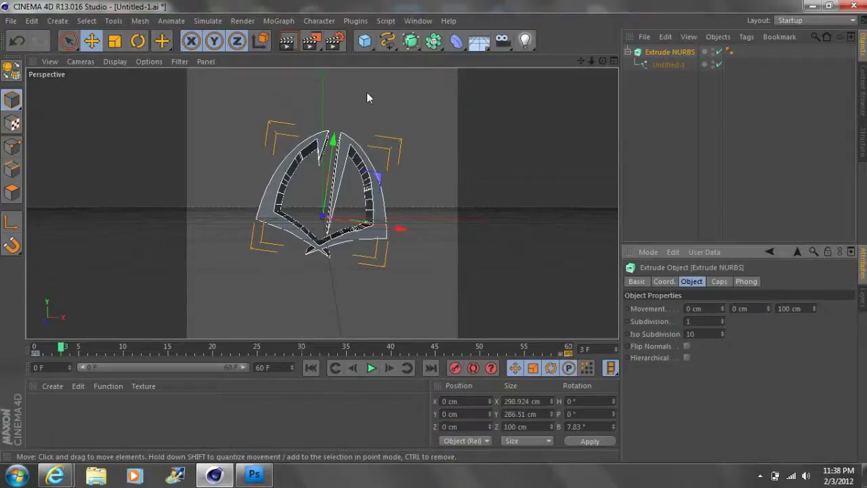
# Render the animation over Logo Trial.mov and delete the unsaved Logo Trial frame sequence from history
pyautogui.click(311, 42)
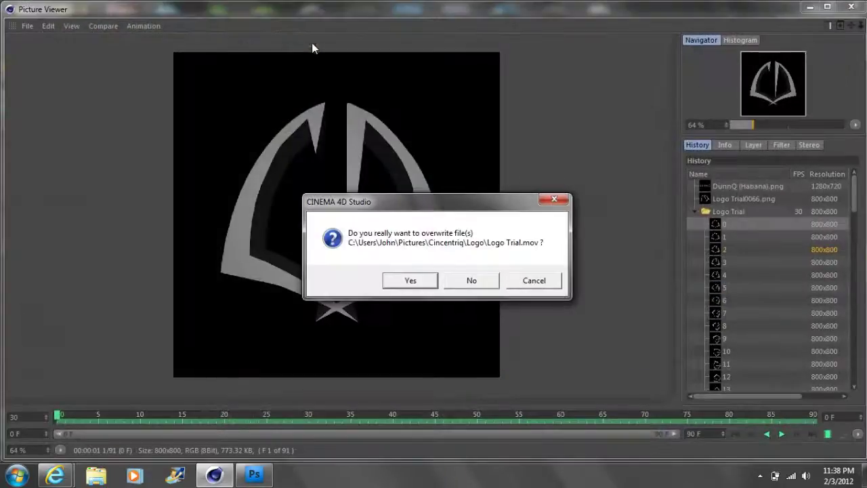
pyautogui.click(410, 280)
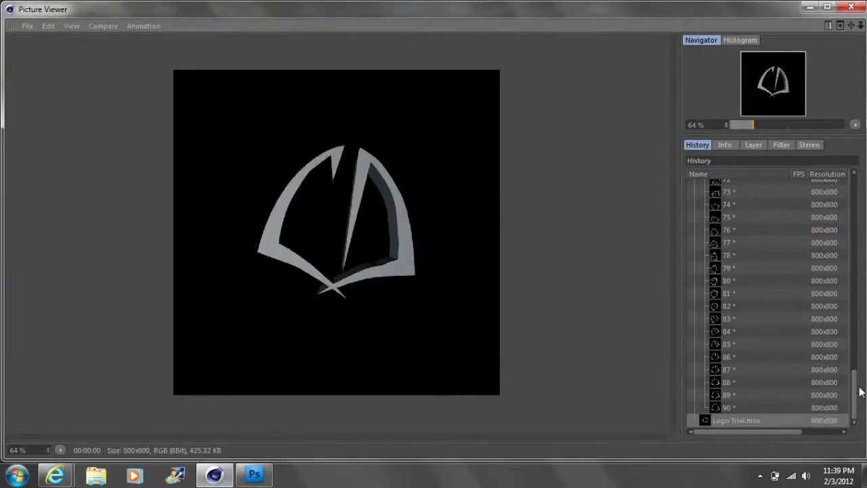
pyautogui.moveTo(859, 391); pyautogui.dragTo(860, 151)
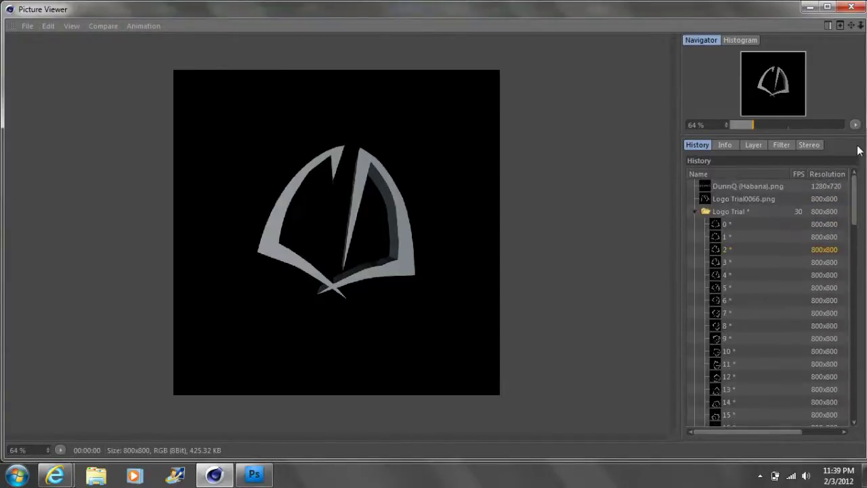
pyautogui.click(747, 210)
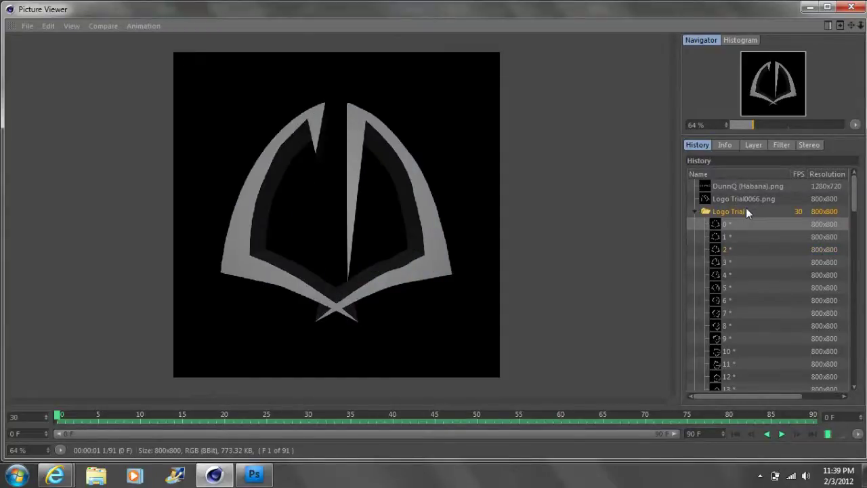
pyautogui.press('Delete')
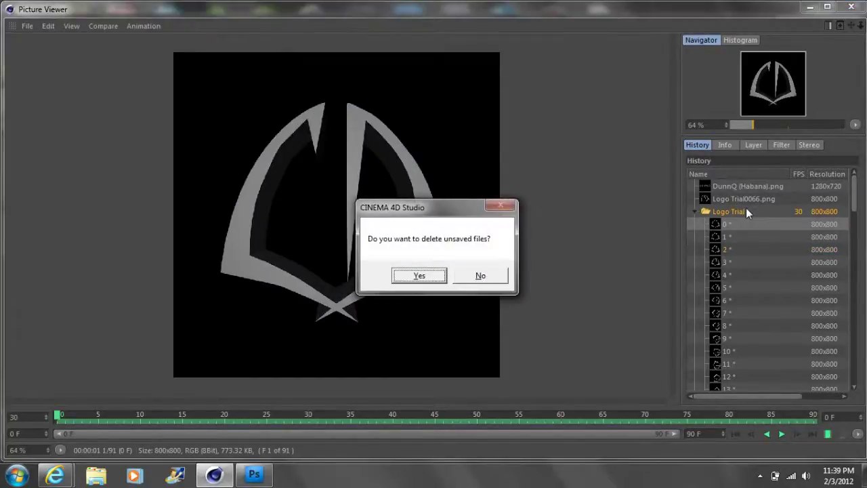
pyautogui.click(435, 277)
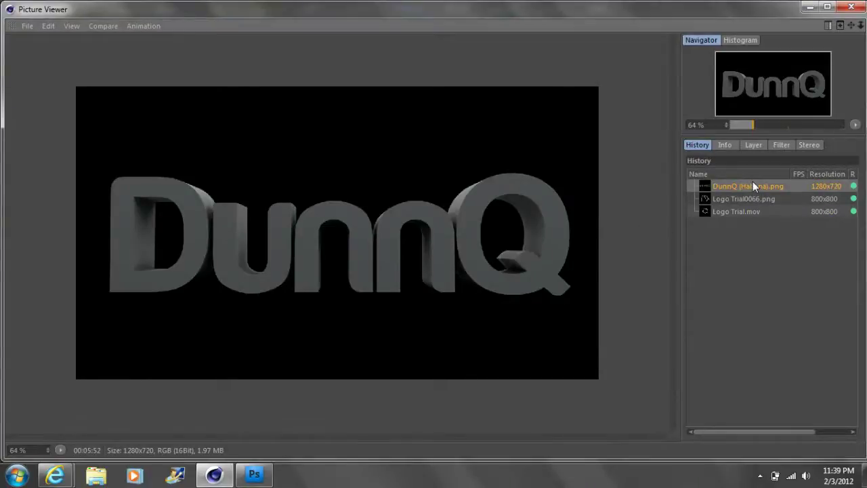
# Review the Logo Trial0066.png and Logo Trial.mov renders, then re-render and decline overwriting the movie
pyautogui.click(743, 199)
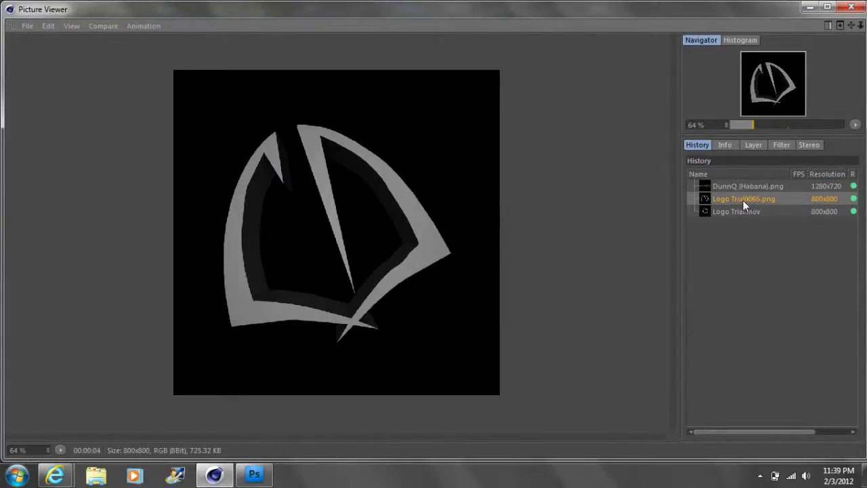
pyautogui.click(743, 211)
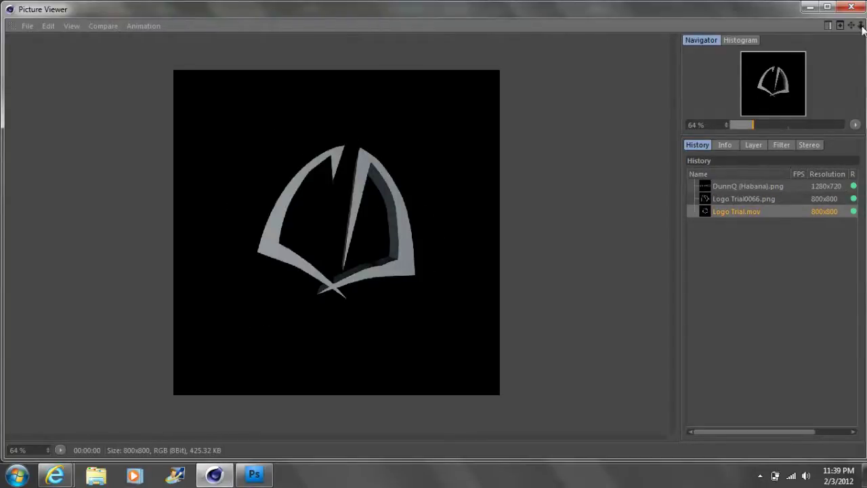
pyautogui.click(851, 7)
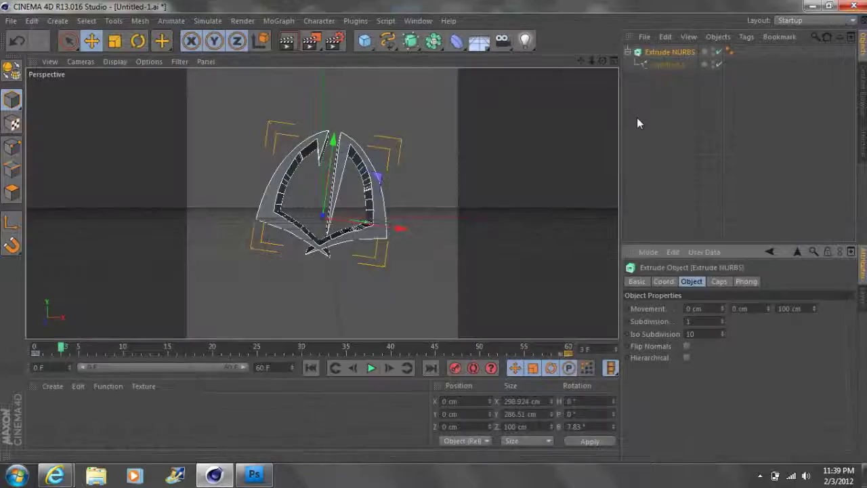
pyautogui.click(313, 39)
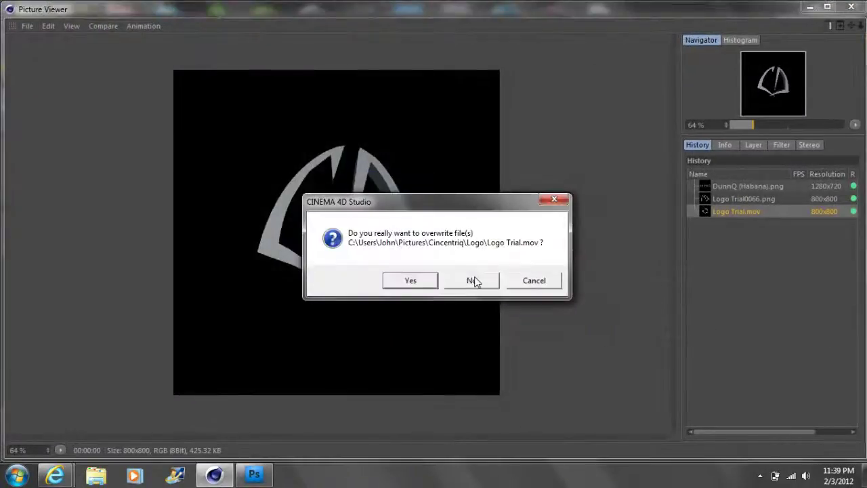
pyautogui.click(474, 281)
pyautogui.click(851, 7)
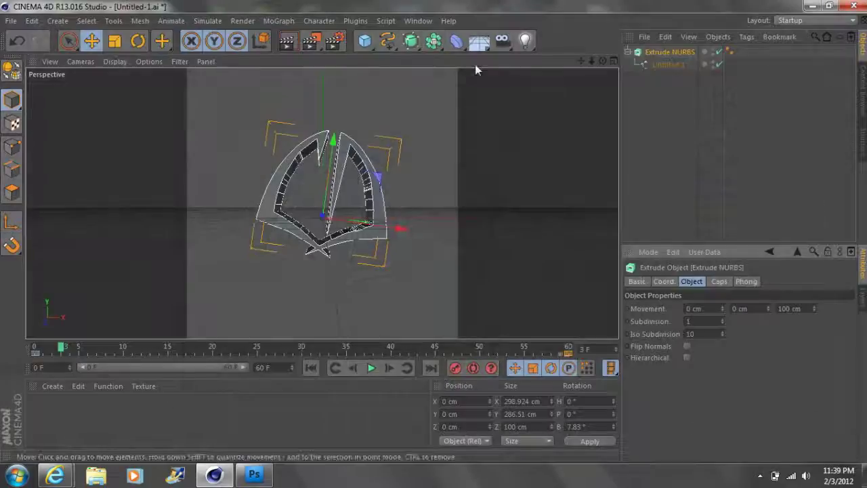
# Set the render frame range to All Frames, covering 61 frames from 0 to 60
pyautogui.click(332, 45)
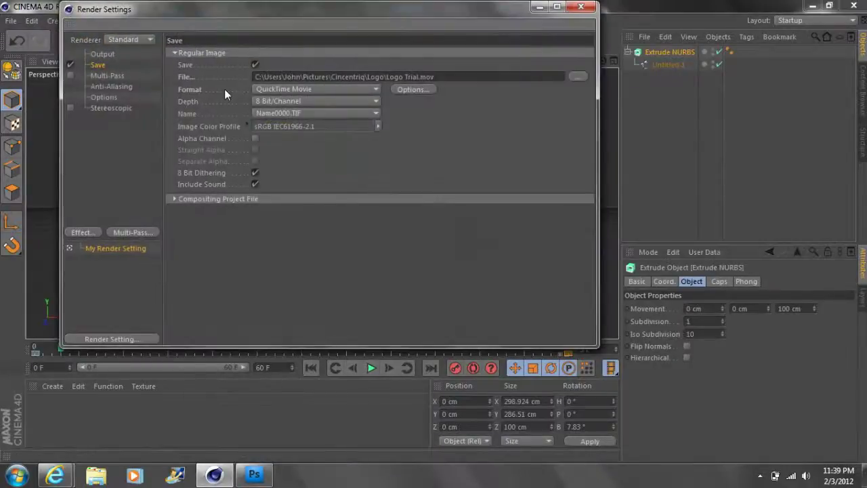
pyautogui.click(96, 54)
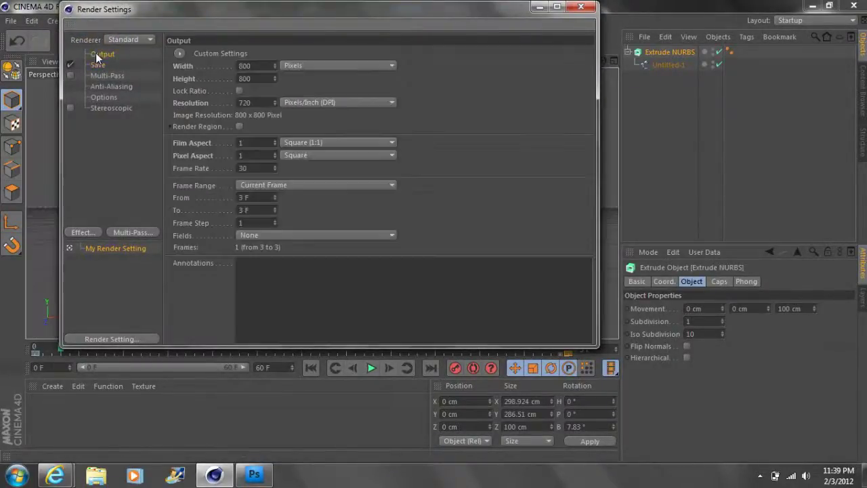
pyautogui.click(353, 185)
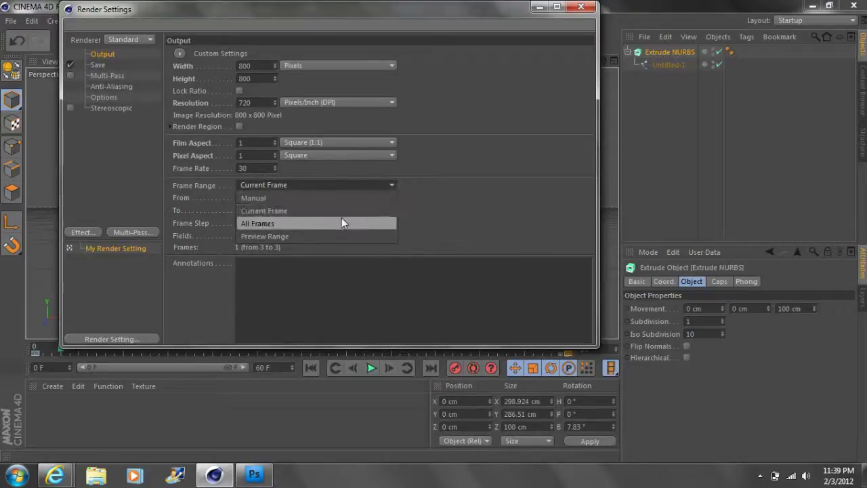
pyautogui.click(341, 223)
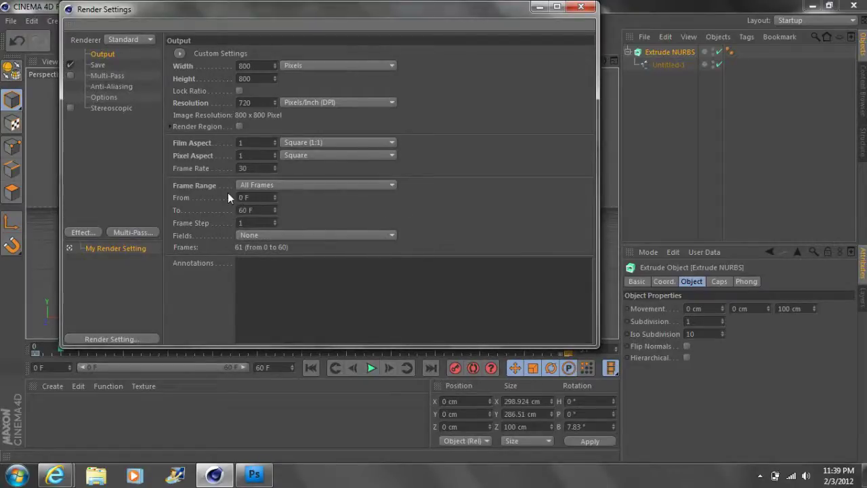
pyautogui.click(581, 8)
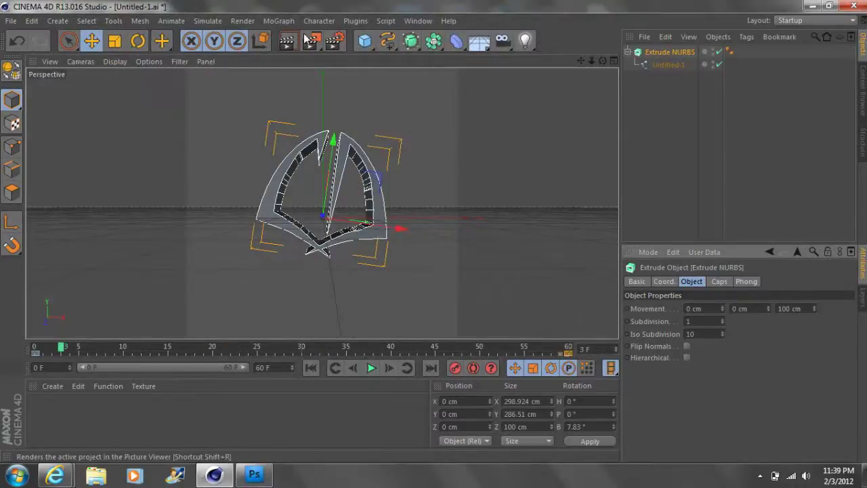
# Render the logo over Logo Trial.mov and delete the Untitled-1 entry from the viewer history
pyautogui.click(312, 39)
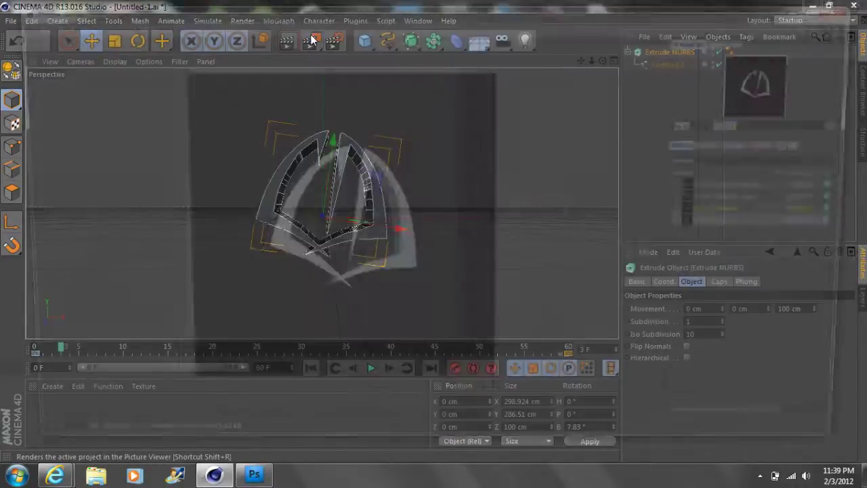
pyautogui.click(409, 281)
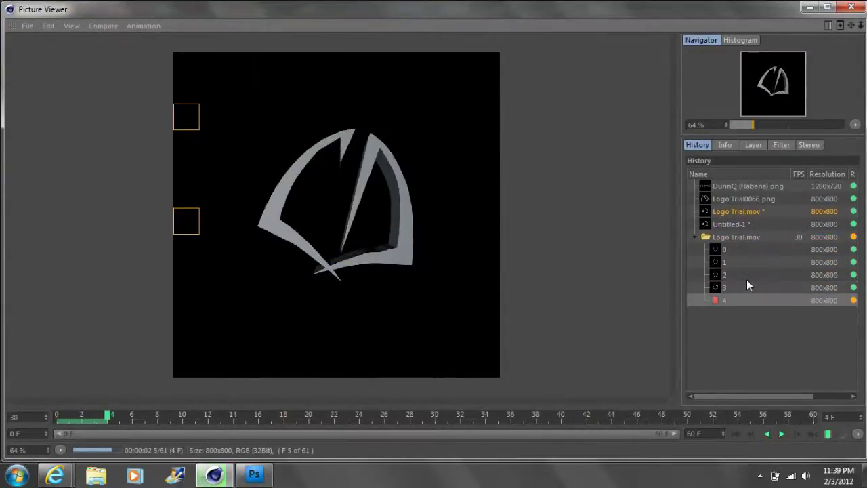
pyautogui.click(746, 223)
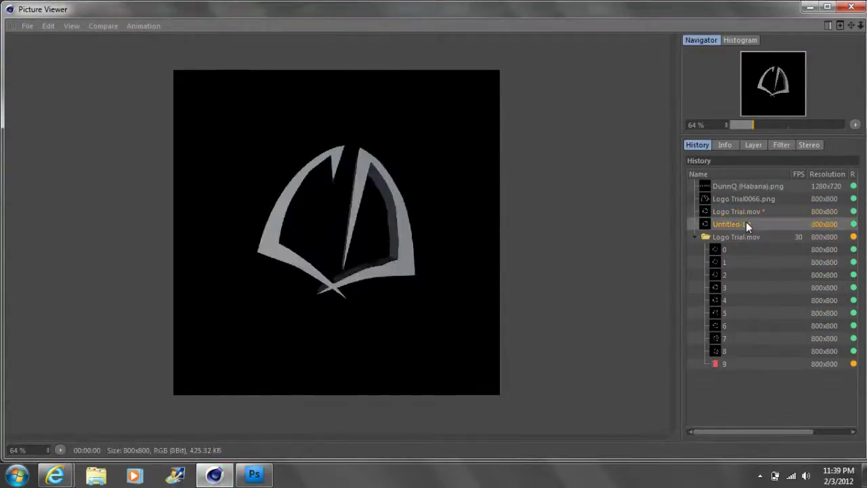
pyautogui.press('Delete')
pyautogui.click(419, 275)
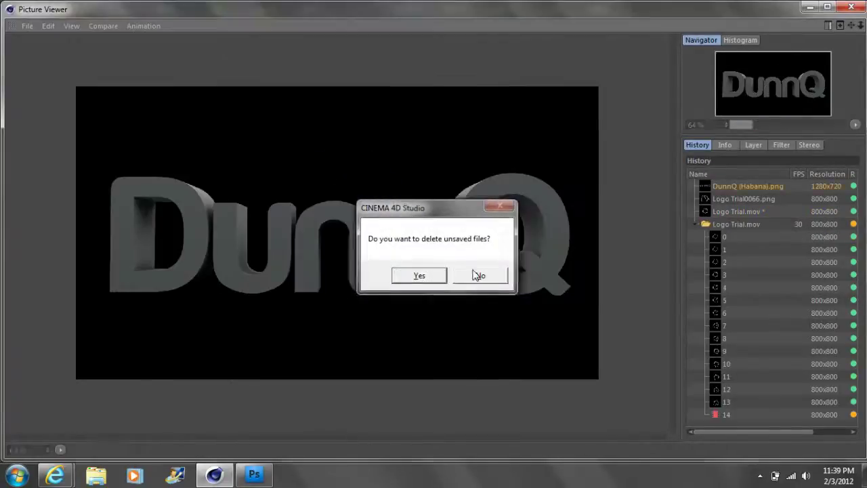
pyautogui.click(479, 275)
# Delete the older Logo Trial.mov history entry and view frame 22 of the new render
pyautogui.click(751, 212)
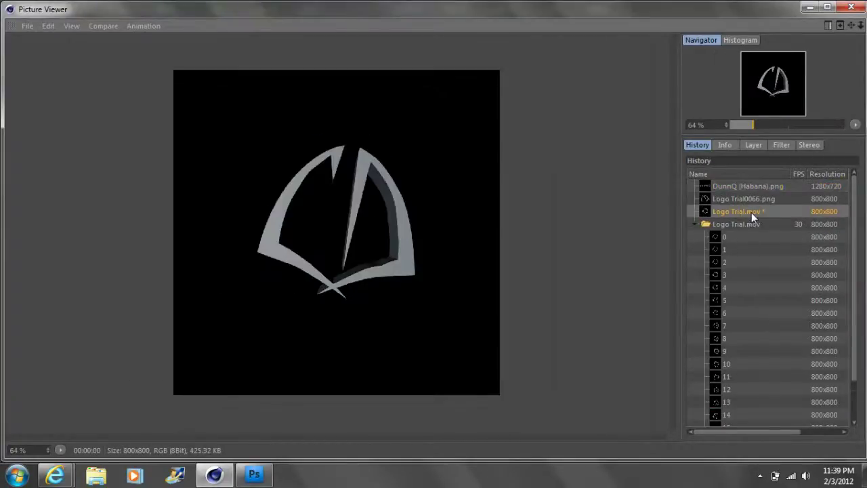
pyautogui.press('Delete')
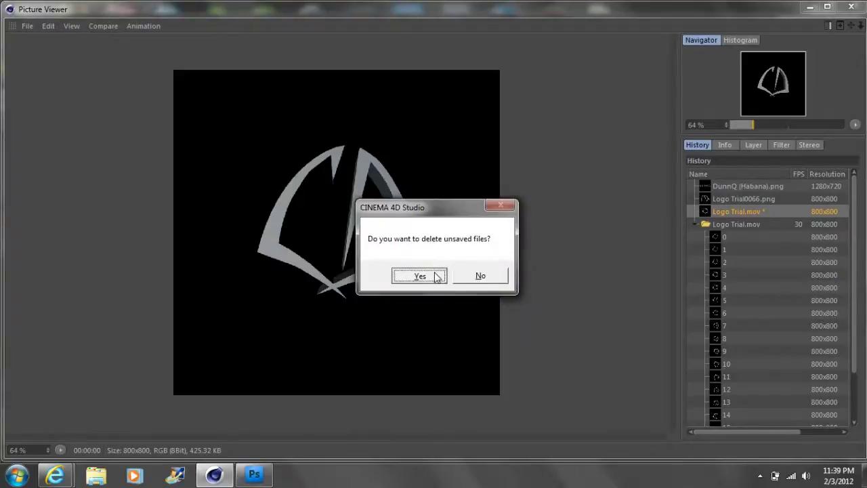
pyautogui.click(420, 276)
pyautogui.scroll(-4, 848, 342)
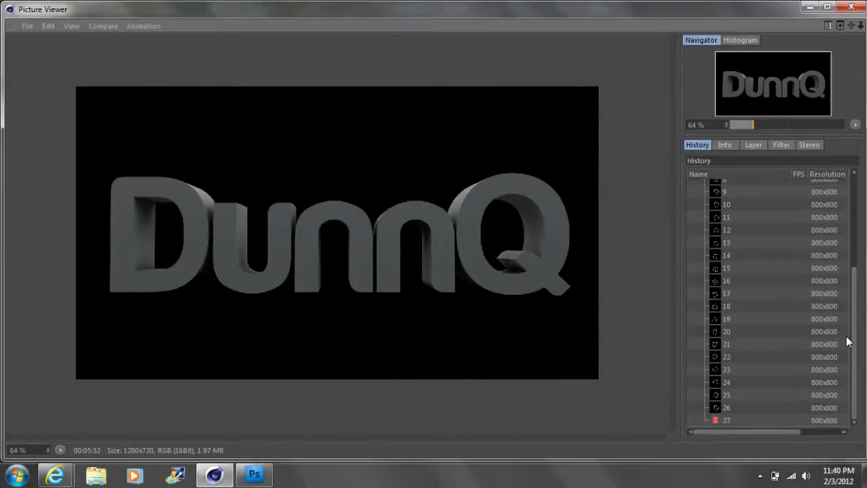
pyautogui.click(780, 359)
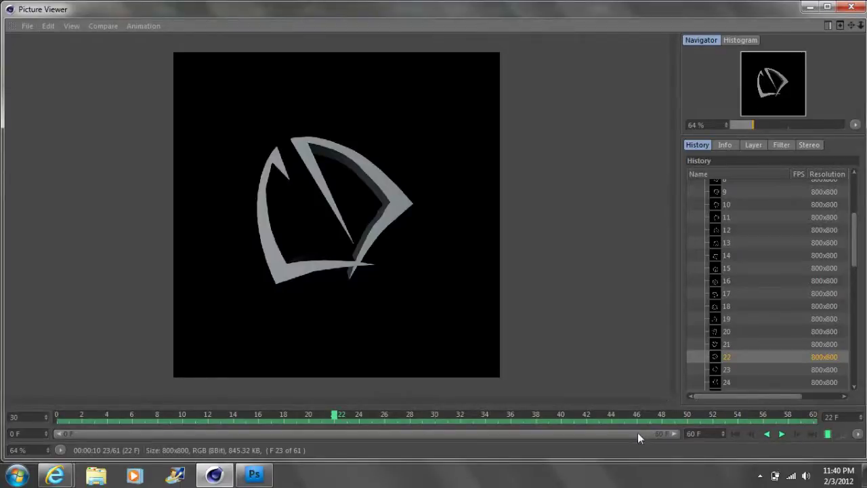
# Rewind the rendered preview to frame 0, zoom to 68%, and play it, pausing at frame 13
pyautogui.moveTo(337, 416); pyautogui.dragTo(38, 422)
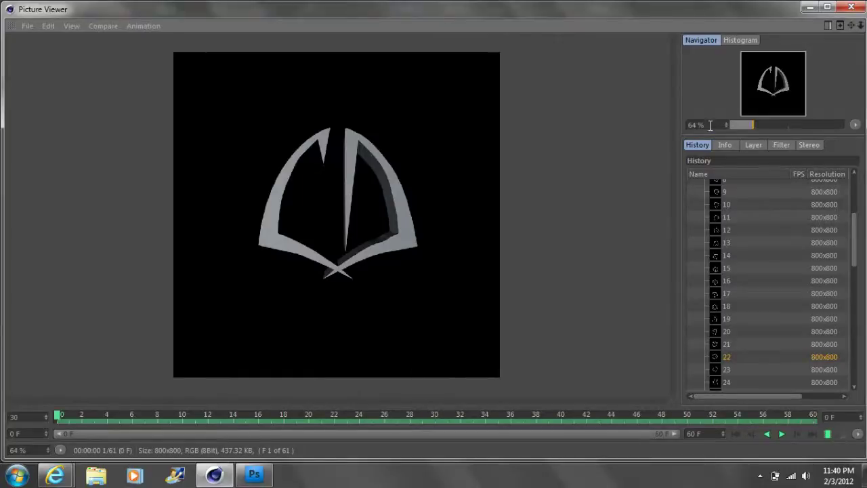
pyautogui.moveTo(746, 124); pyautogui.dragTo(755, 125)
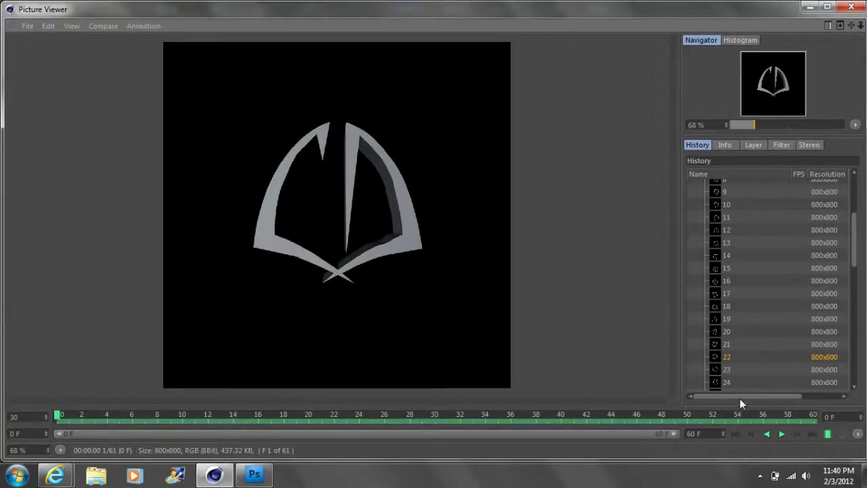
pyautogui.click(783, 433)
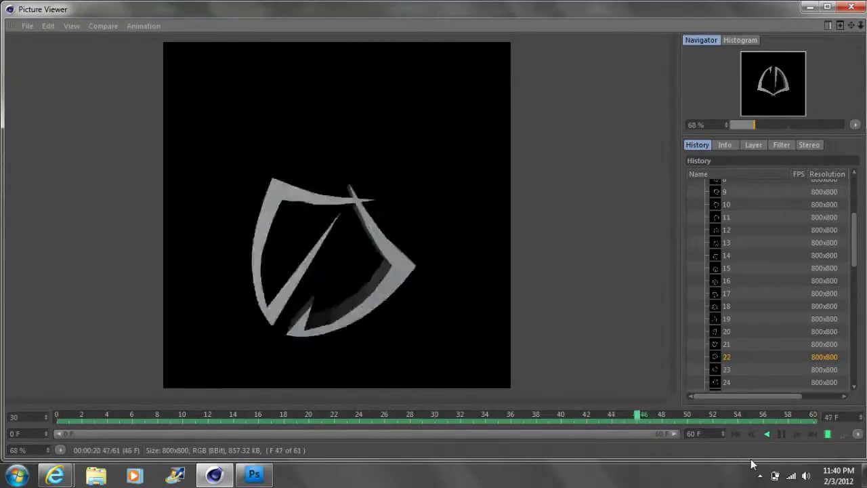
pyautogui.click(780, 435)
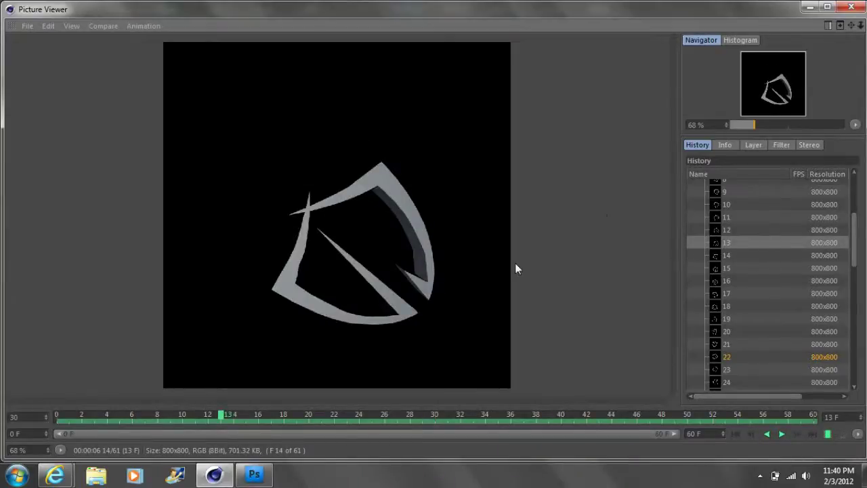
# Minimize the Picture Viewer, record a key for the logo at frame 3, and minimize Cinema 4D
pyautogui.click(811, 7)
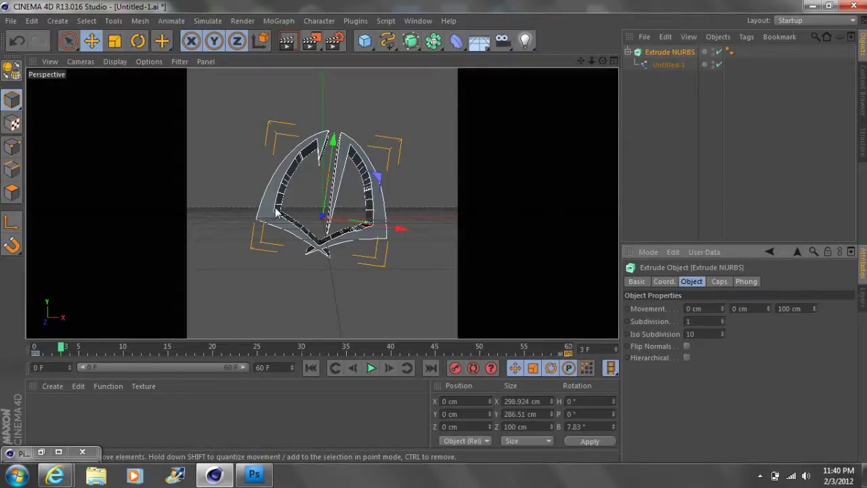
pyautogui.click(455, 368)
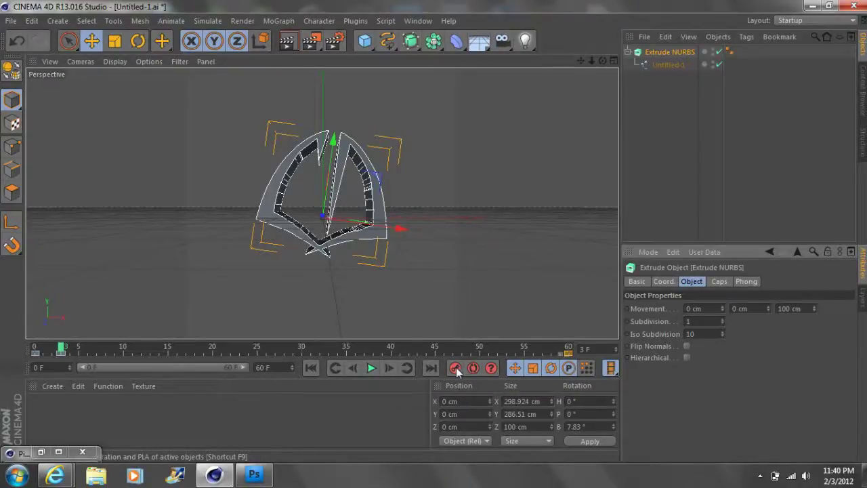
pyautogui.click(60, 353)
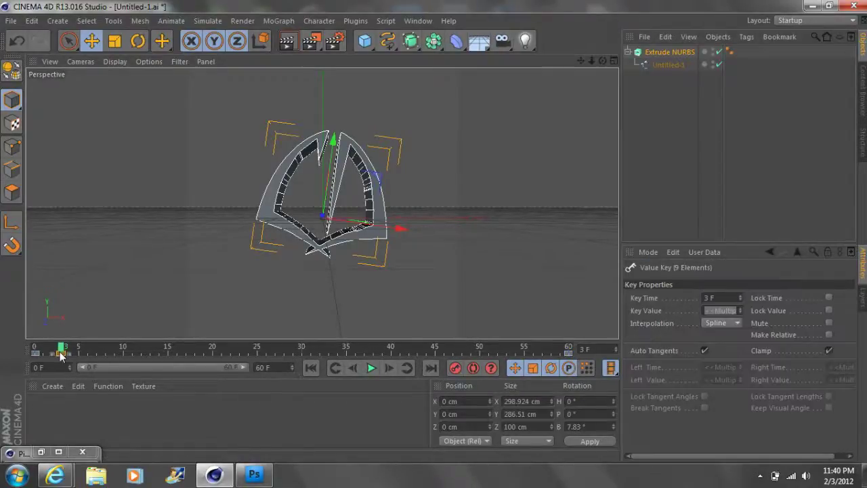
pyautogui.click(61, 356)
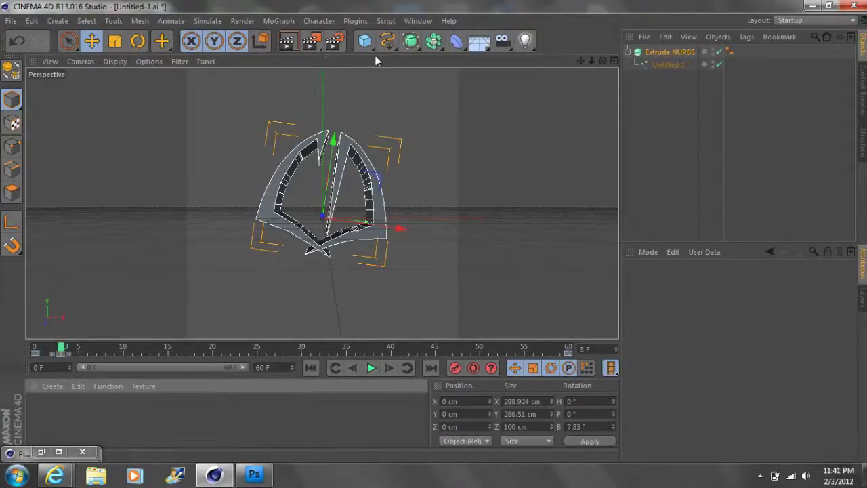
pyautogui.click(813, 6)
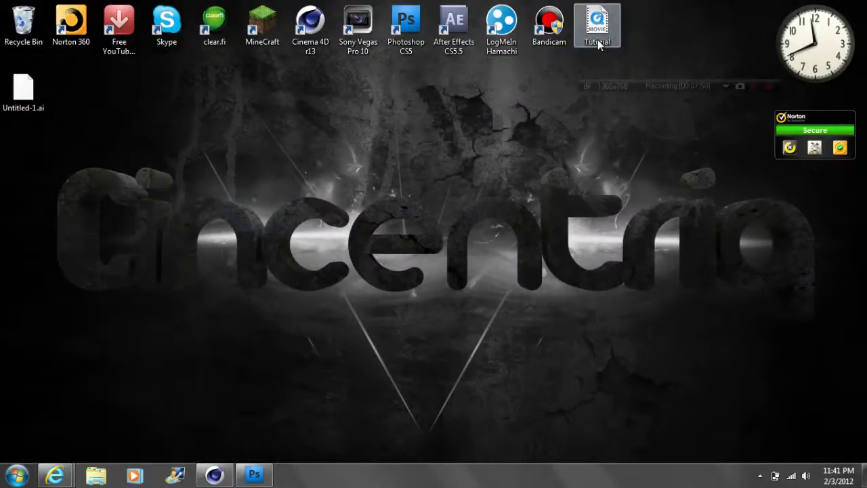
# Open the Tutorial movie in QuickTime Player, close it, and restore the Picture Viewer
pyautogui.click(602, 36)
pyautogui.doubleClick(601, 35)
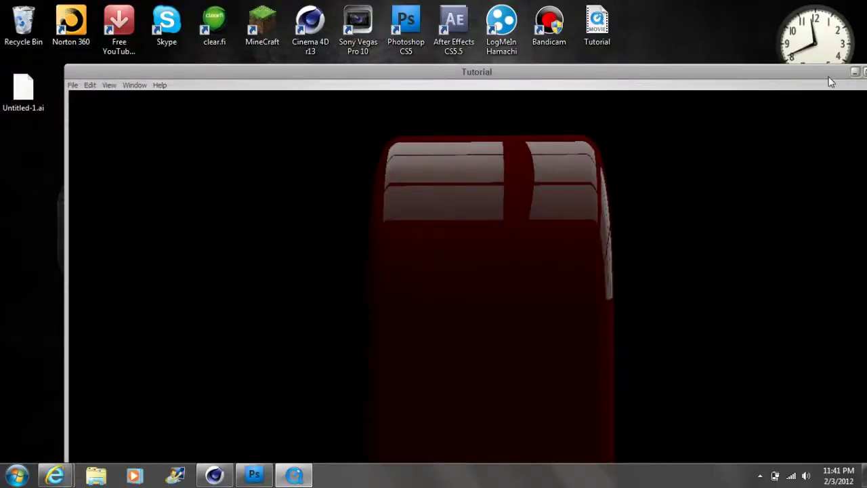
pyautogui.click(809, 61)
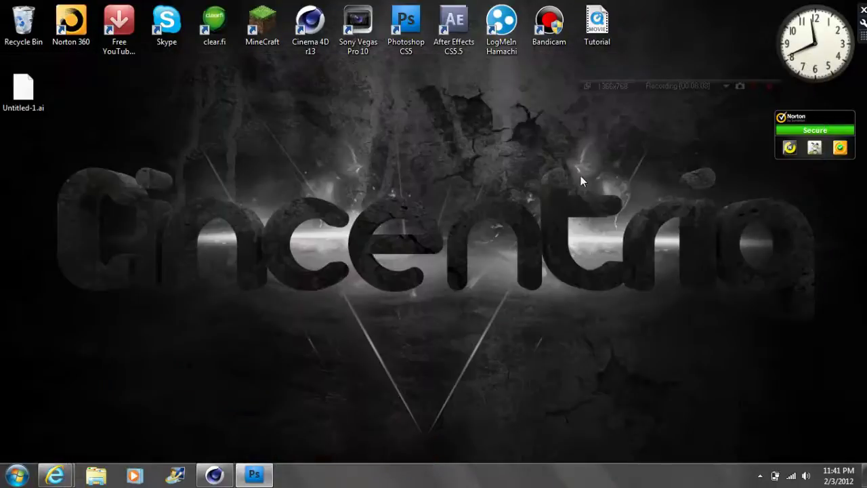
pyautogui.click(214, 474)
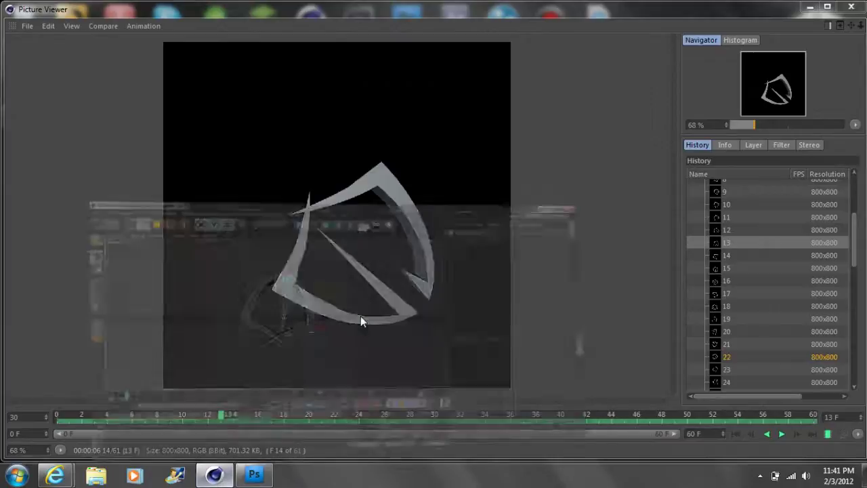
# Play the rendered logo spin in Picture Viewer, pause it, and close the viewer
pyautogui.click(780, 431)
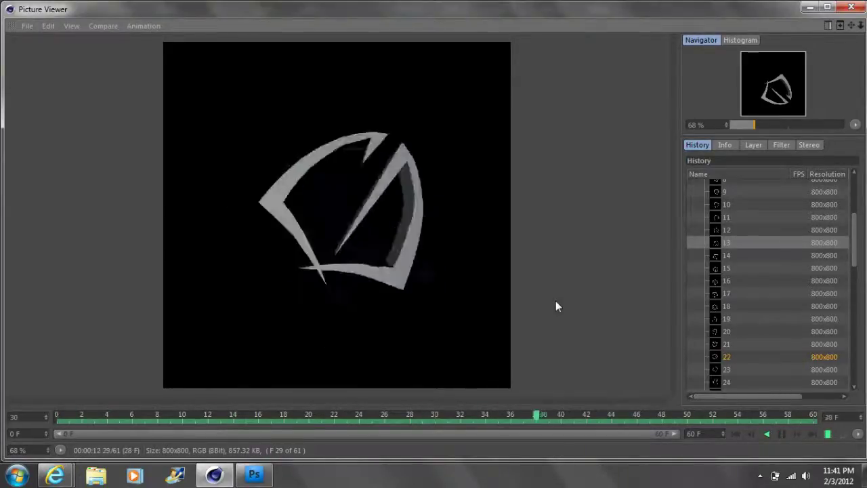
pyautogui.click(782, 434)
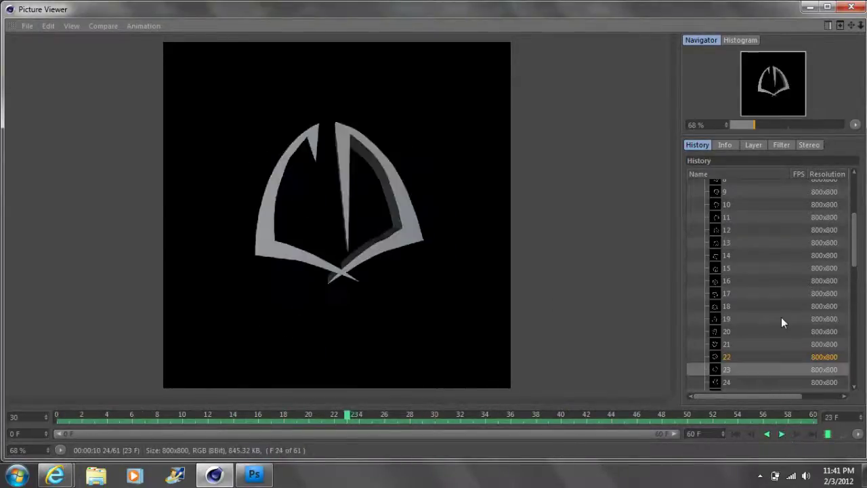
pyautogui.click(851, 7)
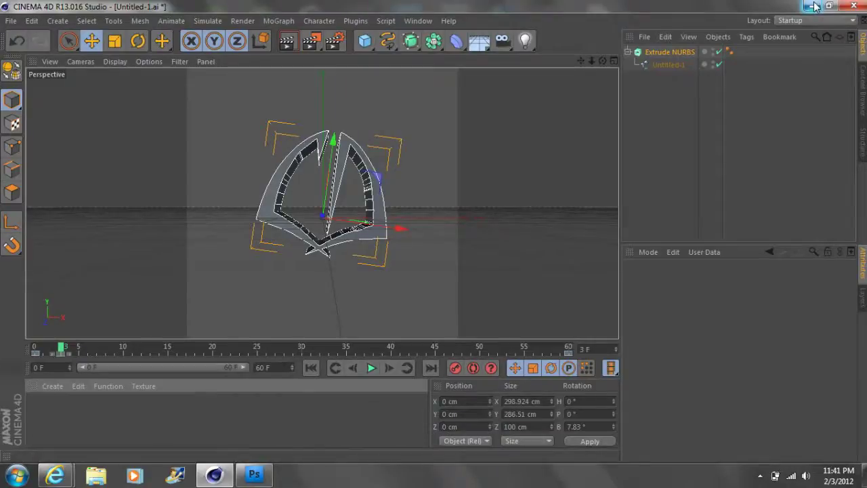
# Quit Cinema 4D, declining to save Untitled-1.ai and Untitled 1
pyautogui.click(851, 5)
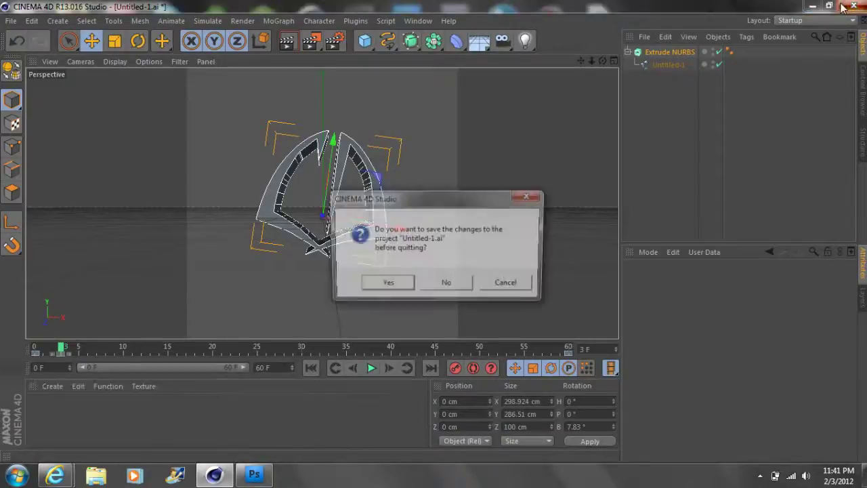
pyautogui.click(434, 285)
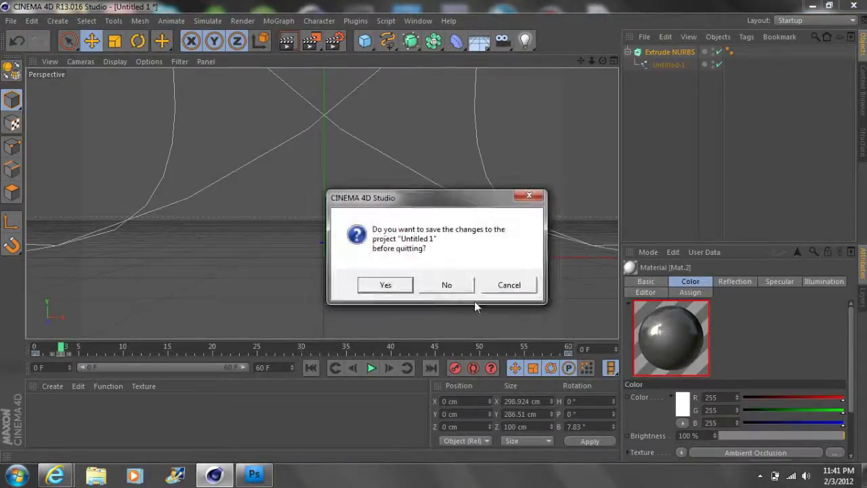
pyautogui.click(447, 285)
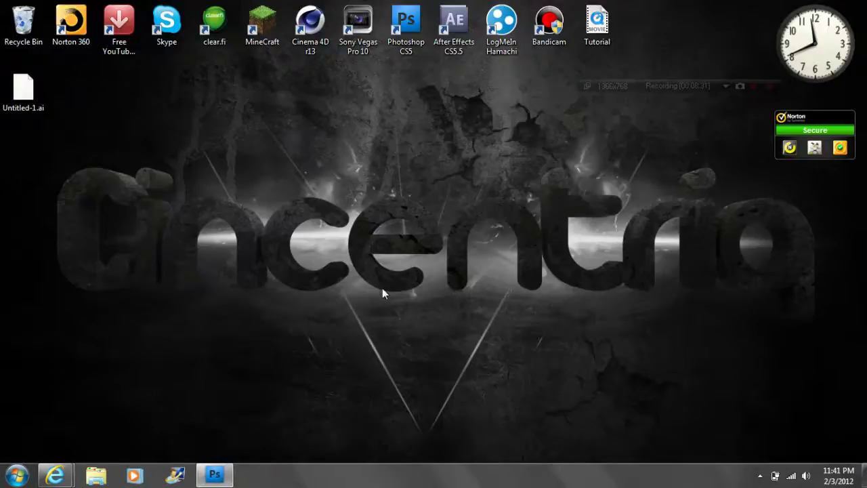